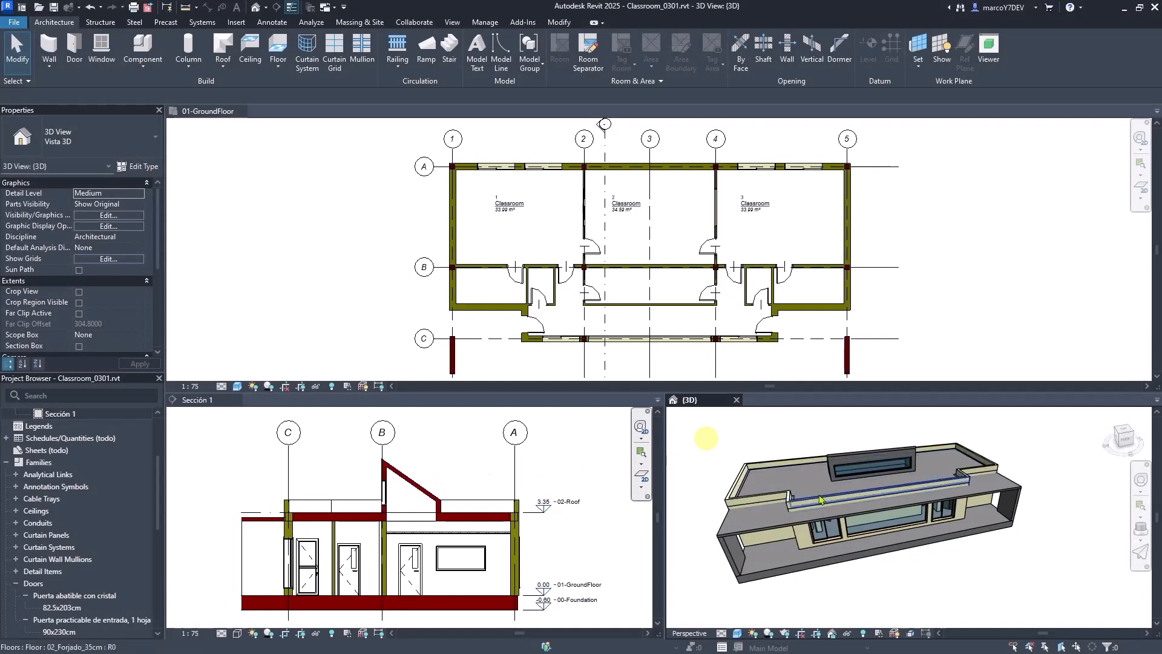
# - Link the Revit classroom model to the existing BIMserver.center project Classroom_1p through Open BIM collaboration, including no contributions
pyautogui.moveTo(918, 507)
pyautogui.keyDown('shift'); pyautogui.mouseDown(button='middle')
pyautogui.moveTo(845, 503)
pyautogui.moveTo(837, 484)
pyautogui.moveTo(863, 509)
pyautogui.moveTo(897, 513)
pyautogui.mouseUp(button='middle'); pyautogui.keyUp('shift')
pyautogui.scroll(1, 897, 513)
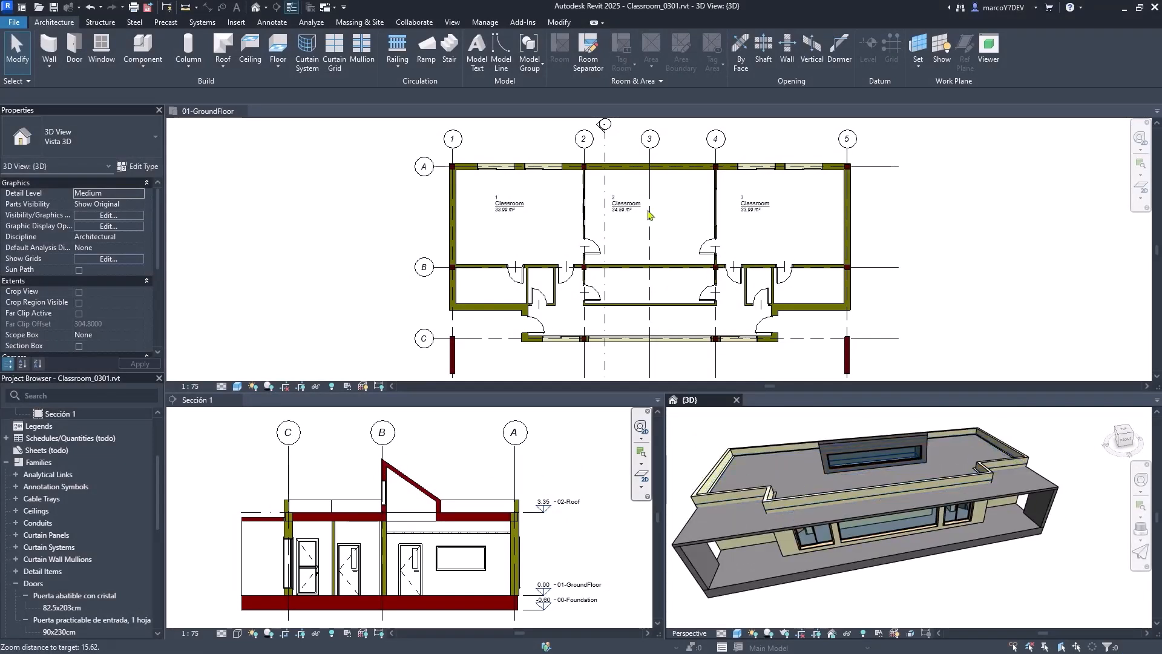
pyautogui.scroll(5, 647, 215)
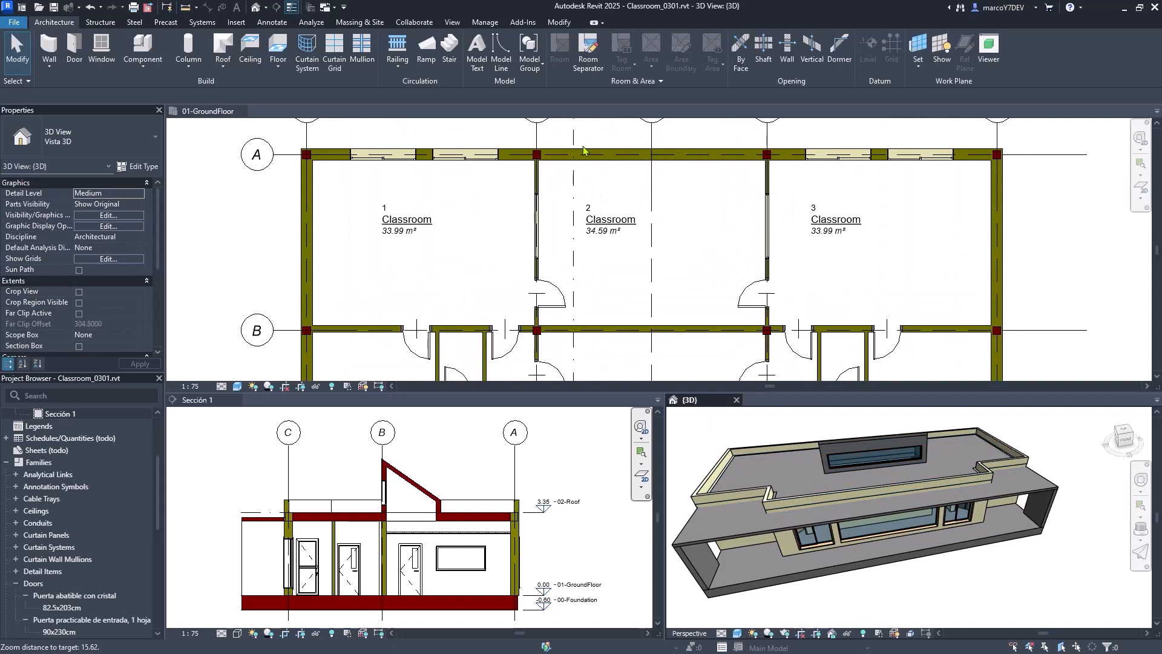
pyautogui.click(520, 21)
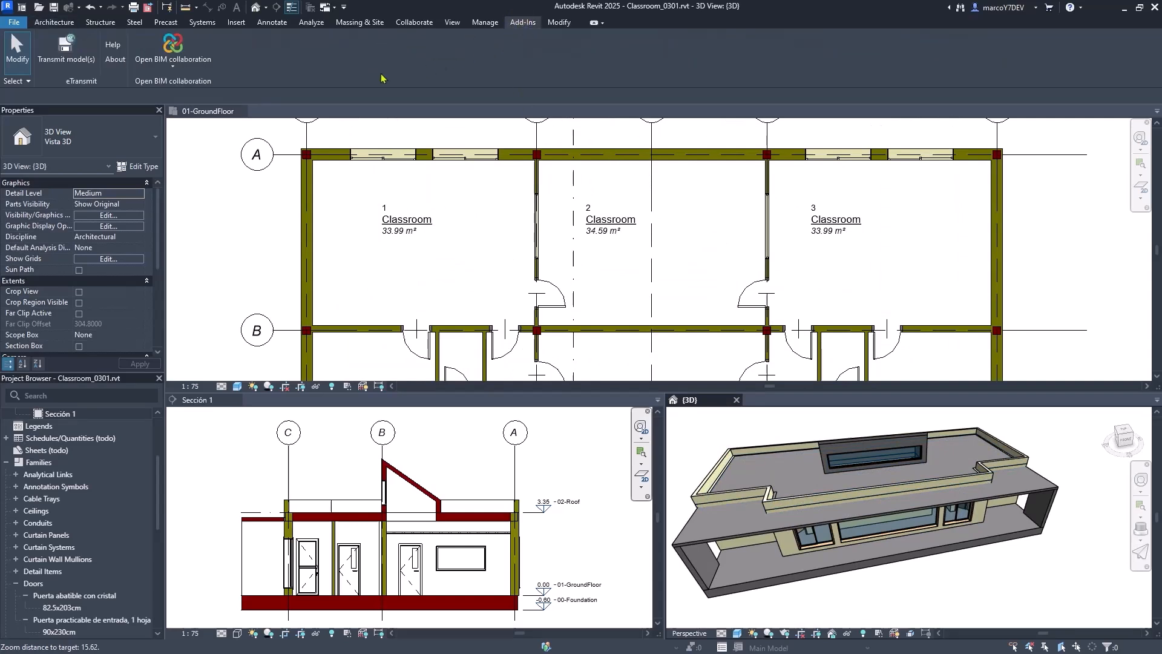
pyautogui.click(173, 68)
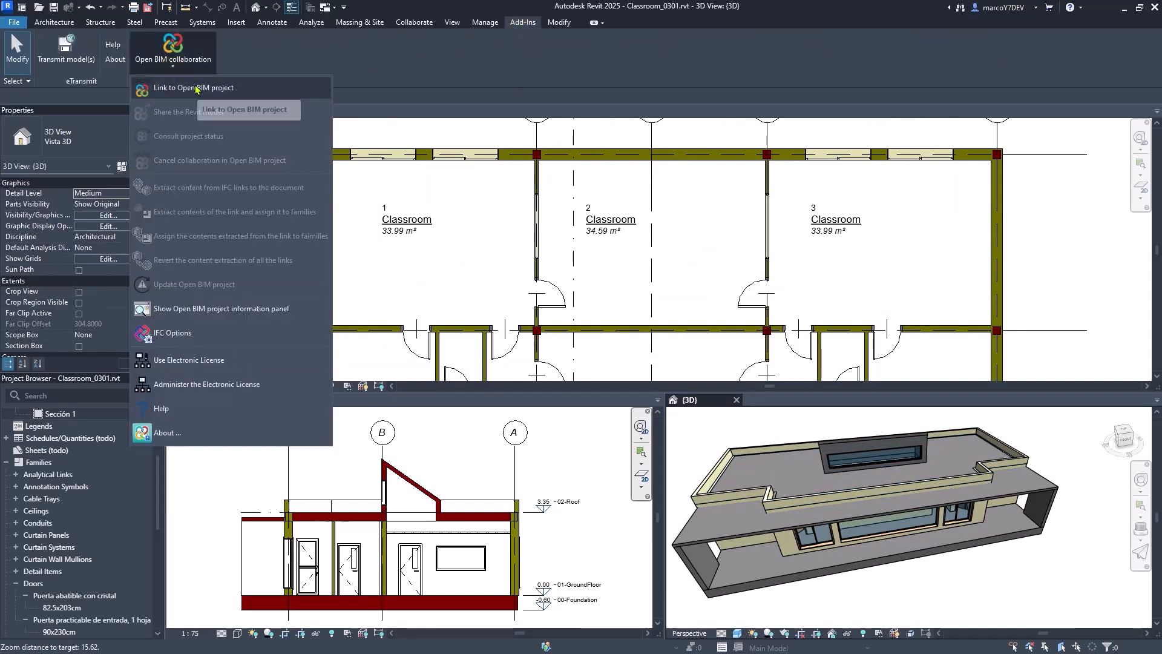
pyautogui.click(194, 87)
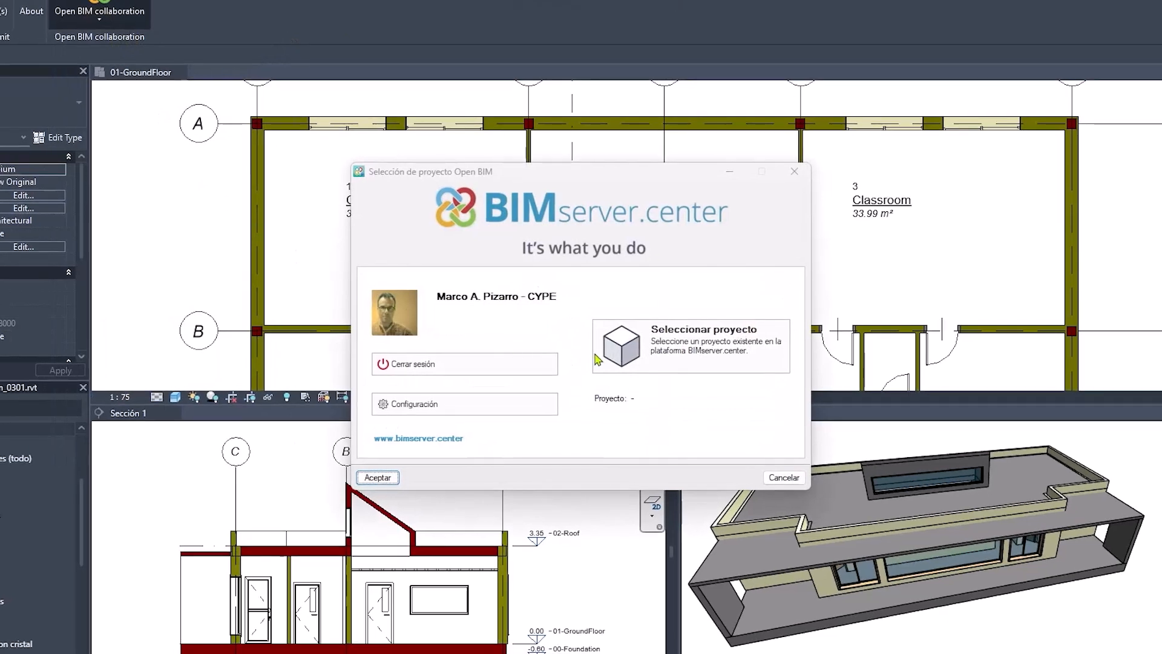
pyautogui.click(657, 361)
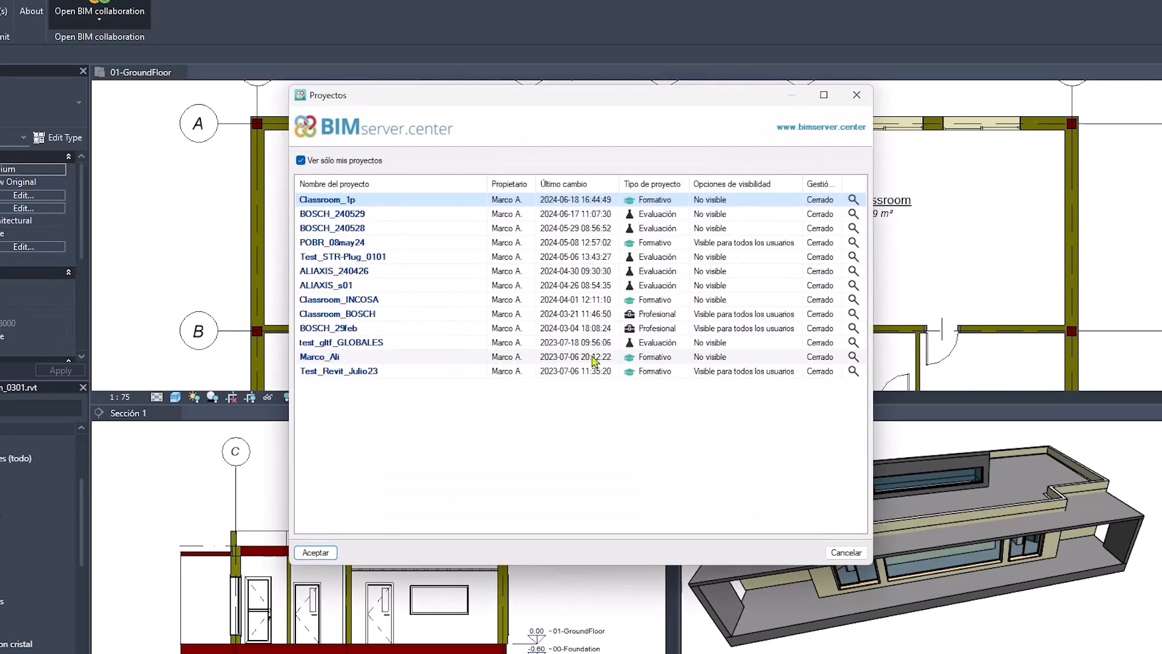
pyautogui.click(320, 557)
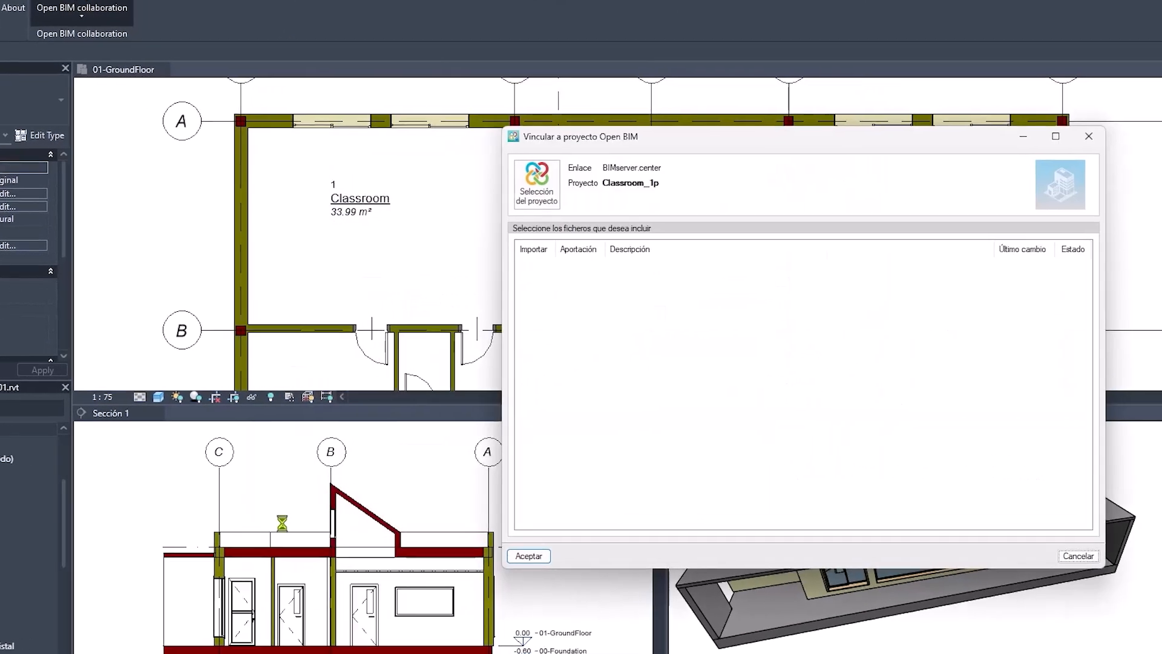
pyautogui.click(397, 568)
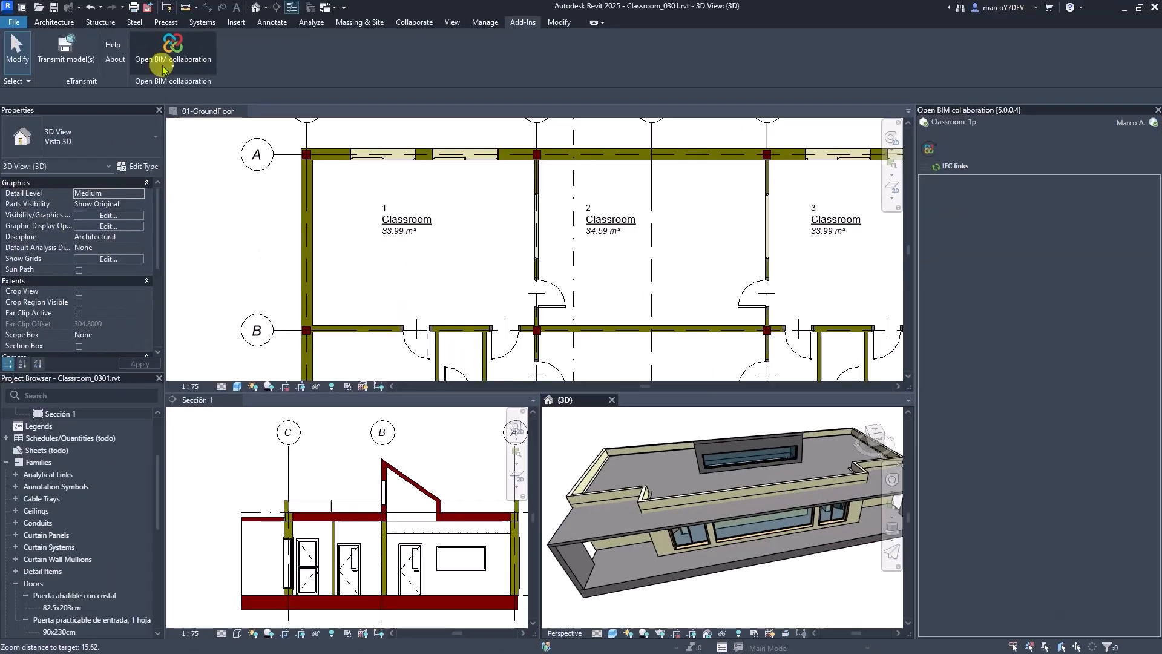
# - Share the Revit model to the linked project as Classroom_0301, using the OpenBIM export setup with glTF 3D model generation
pyautogui.click(163, 67)
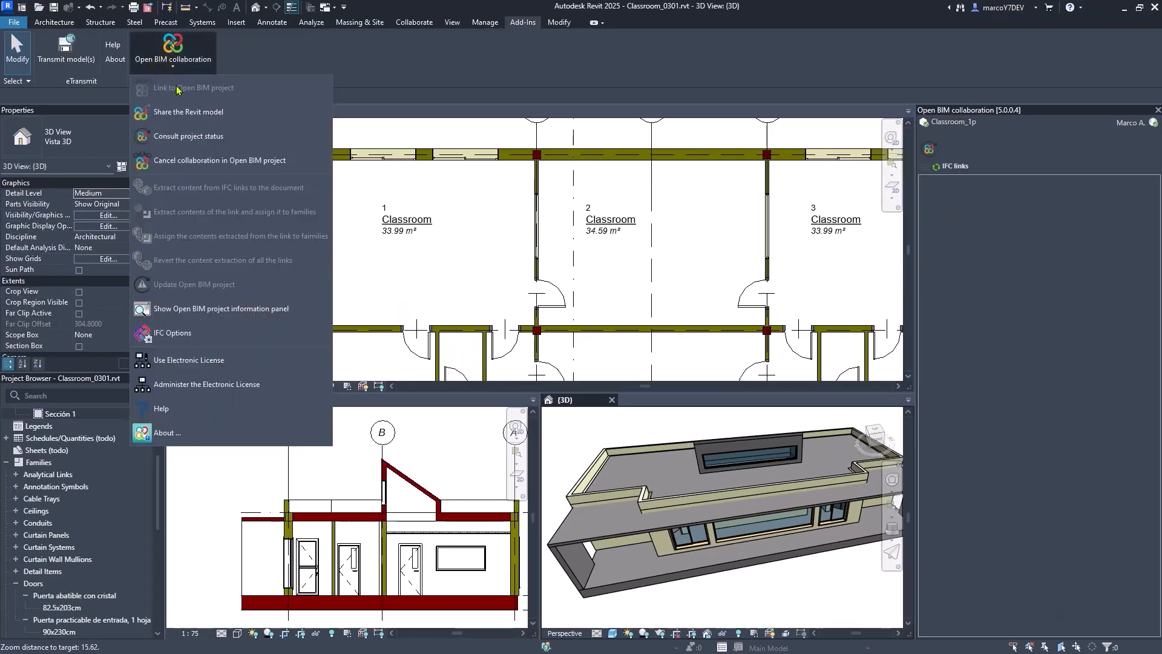
pyautogui.click(189, 112)
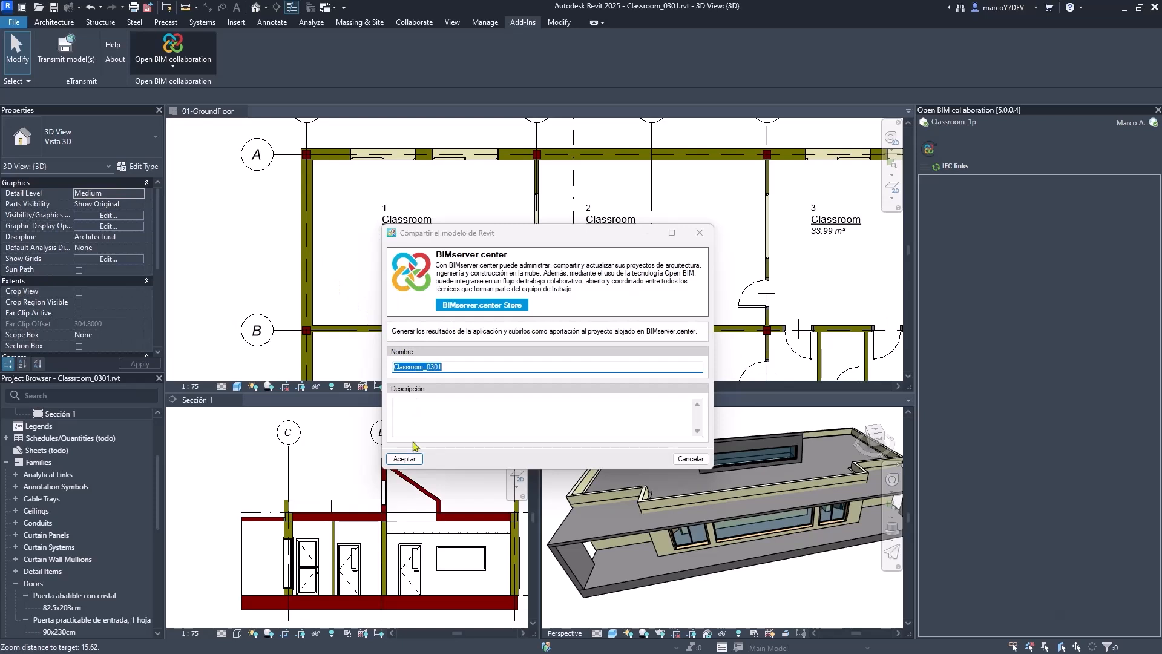
pyautogui.click(404, 458)
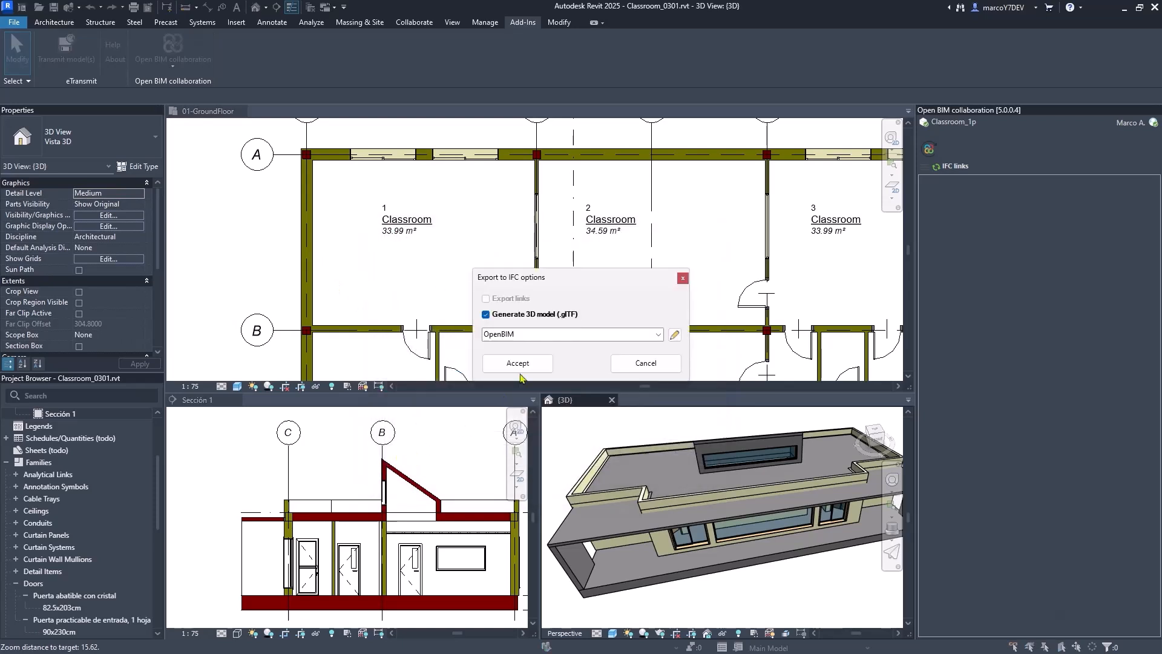
pyautogui.click(519, 367)
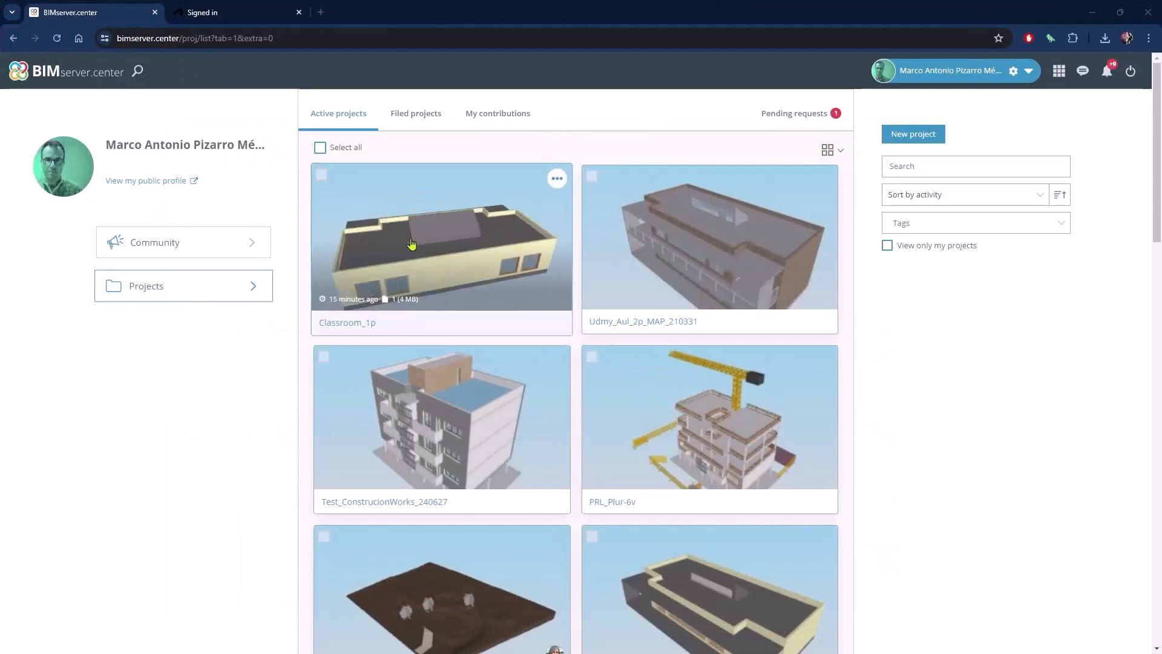
# - On the BIMserver.center website, open the Classroom_1p project and load the Classroom_0301 model in the 3D viewer
pyautogui.click(488, 243)
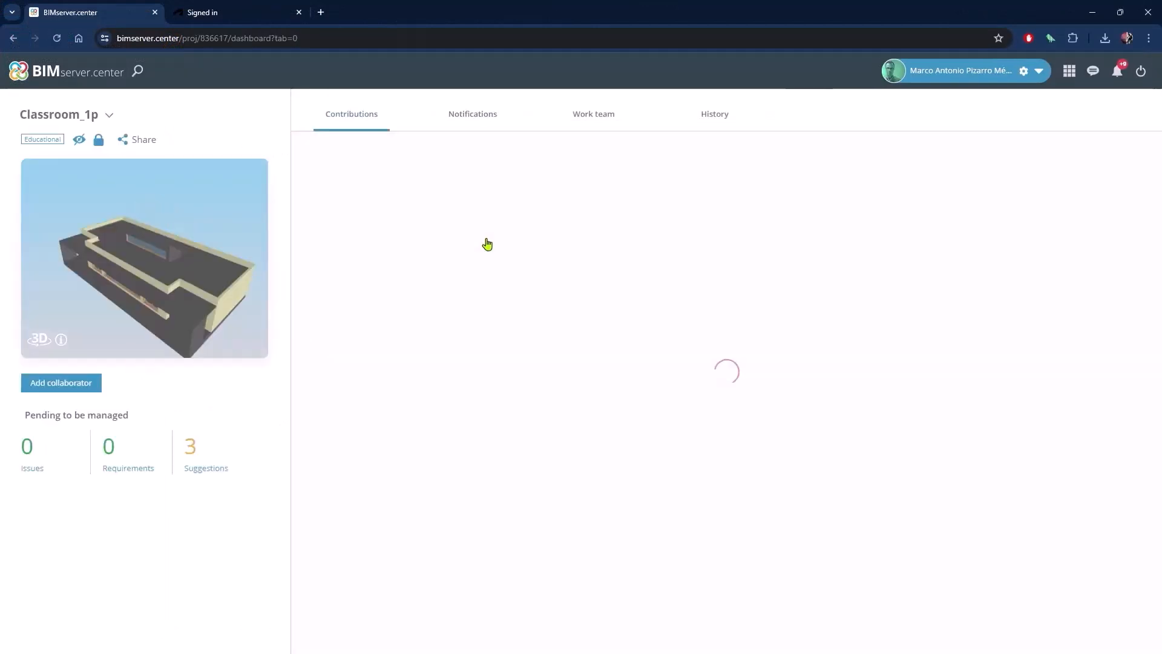
pyautogui.click(219, 236)
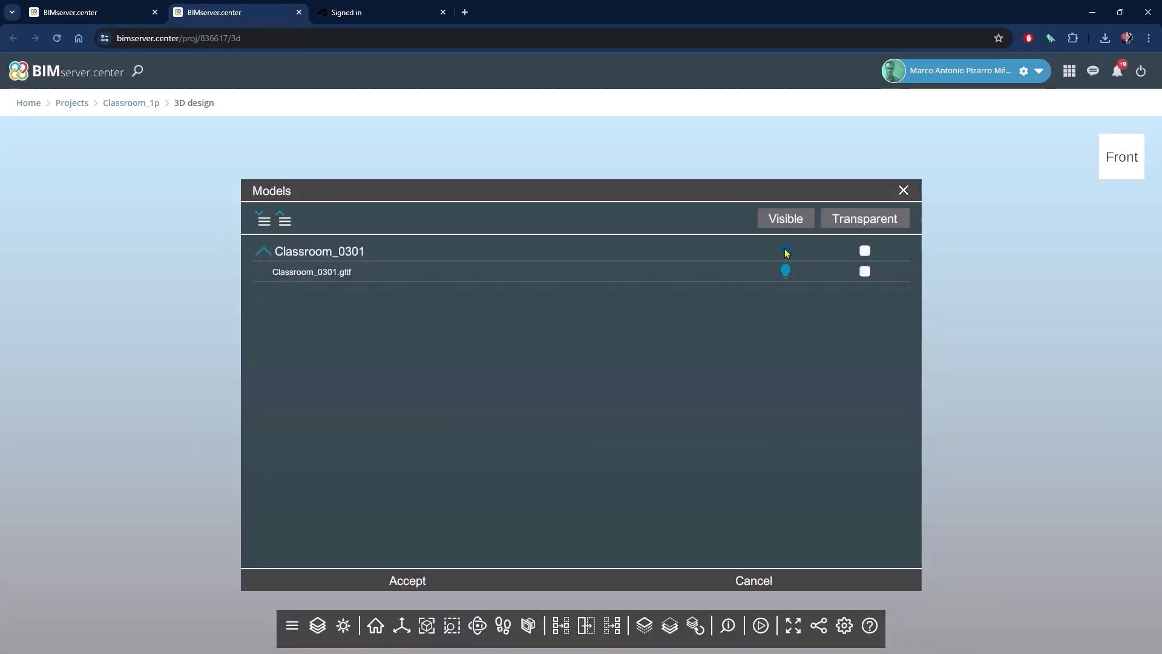
pyautogui.click(407, 582)
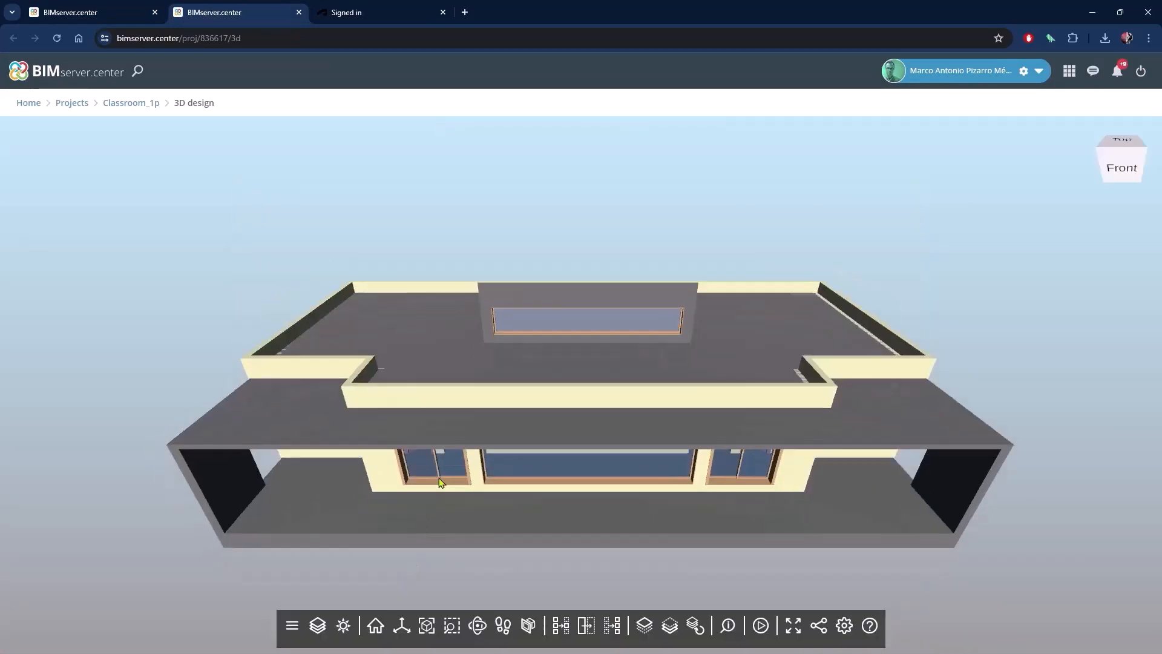
# - Show only the Wall category in the 3D viewer and select a wall to inspect it
pyautogui.moveTo(698, 483); pyautogui.dragTo(625, 473)
pyautogui.click(318, 625)
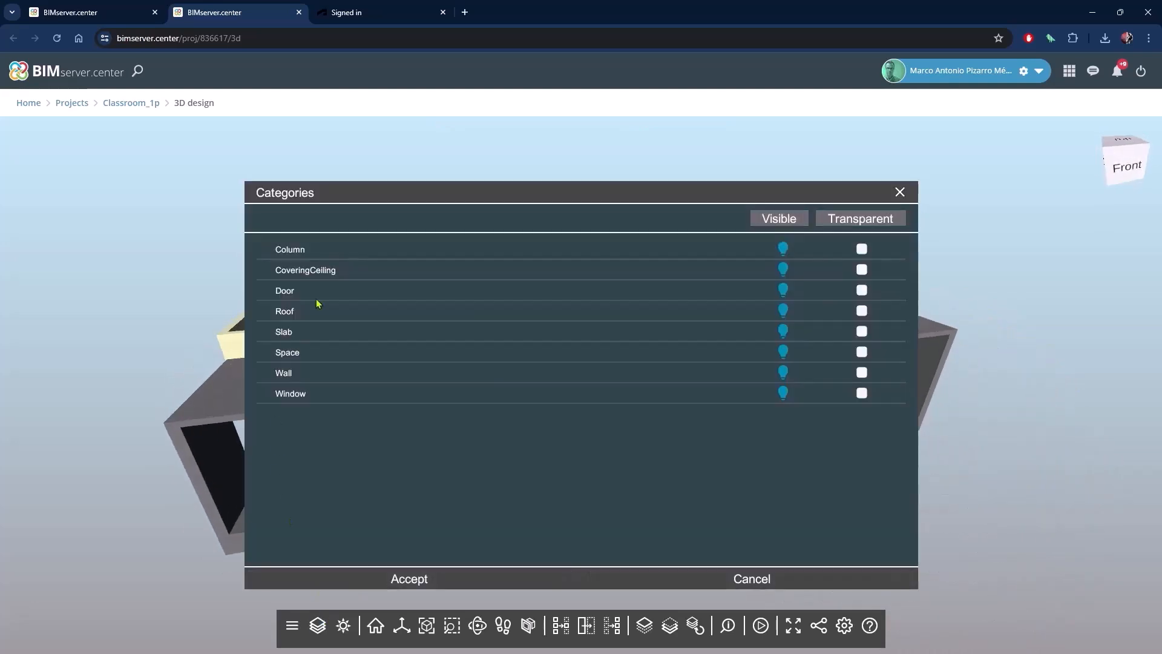
pyautogui.click(772, 221)
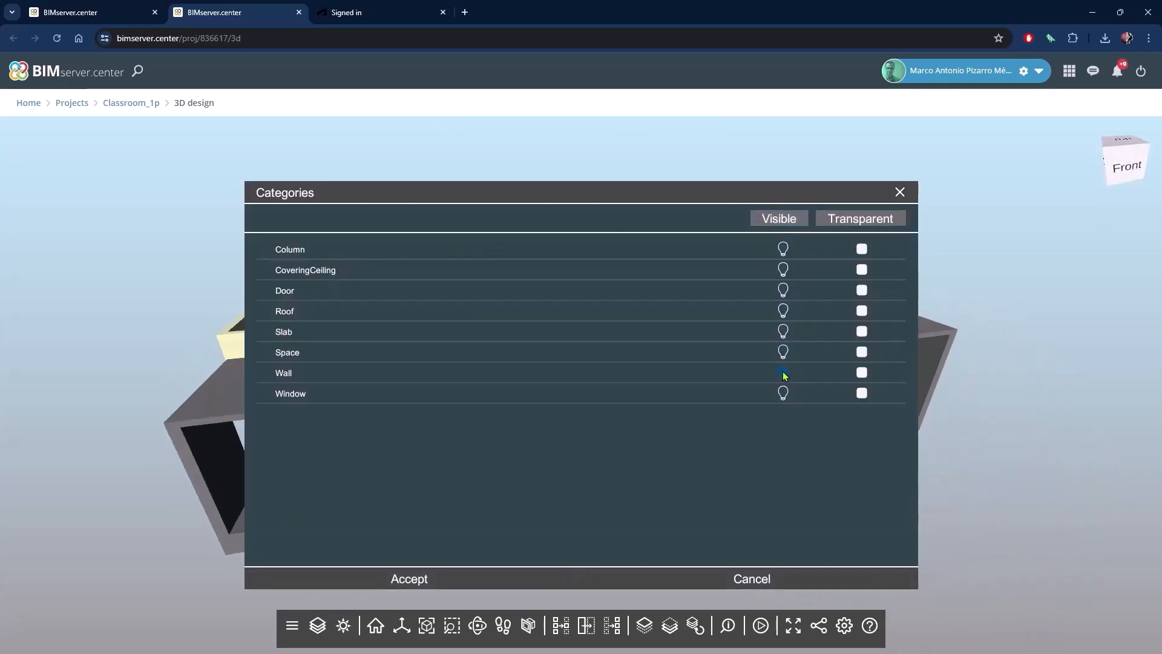
pyautogui.click(442, 577)
pyautogui.moveTo(717, 311); pyautogui.dragTo(645, 429)
pyautogui.click(812, 467)
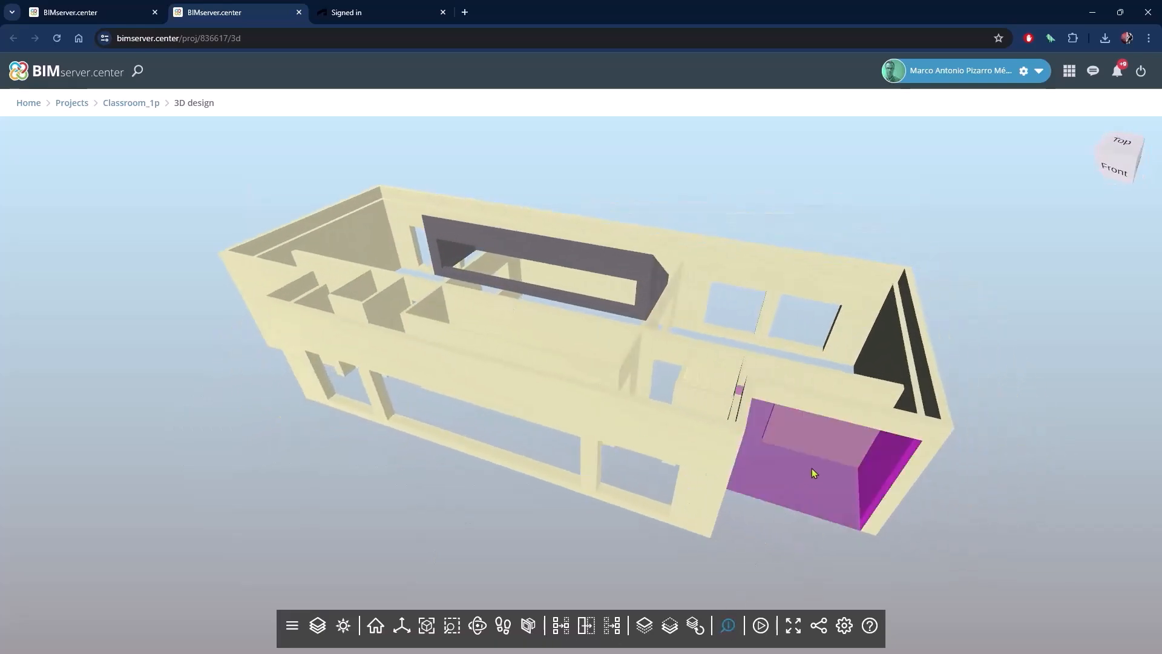
pyautogui.click(750, 557)
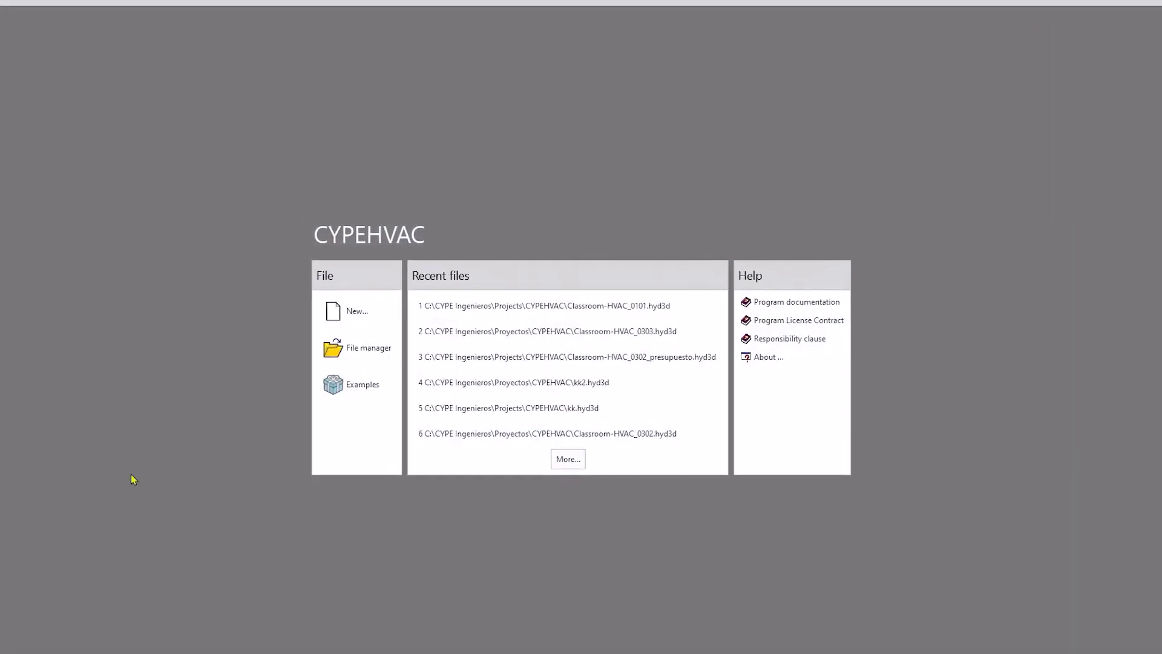
# - In CYPEHVAC, create a new job named Classroom-HVAC_0301 with the description "New work from BIM documentation"
pyautogui.click(366, 313)
pyautogui.press('super+v')
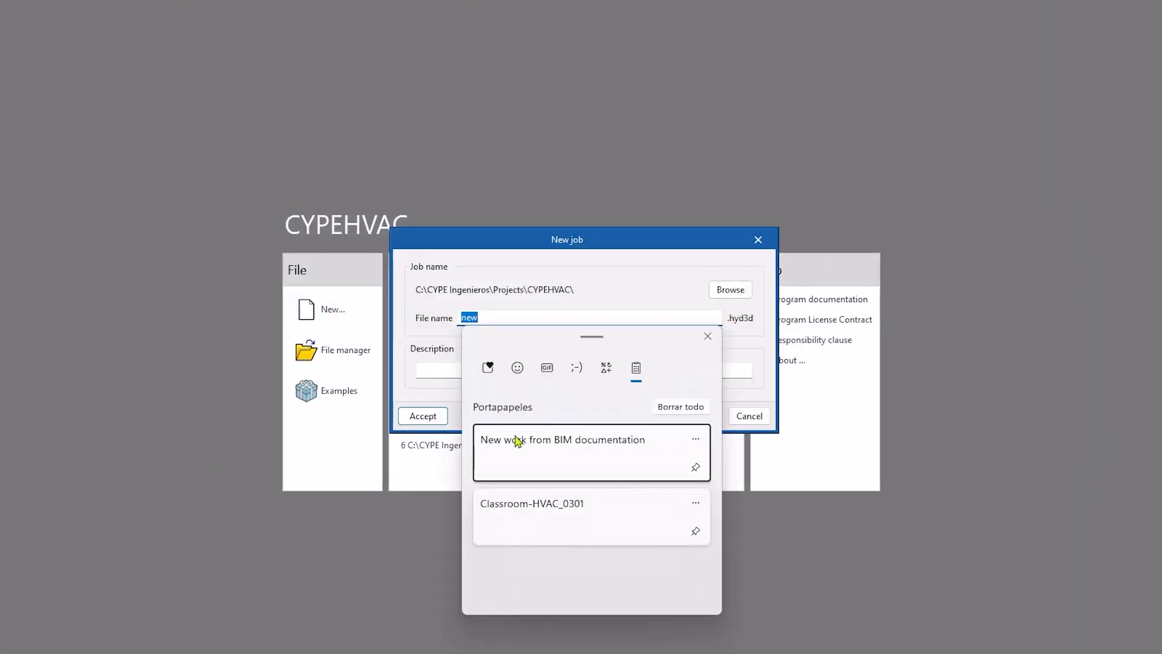
pyautogui.click(542, 510)
pyautogui.press('super+v')
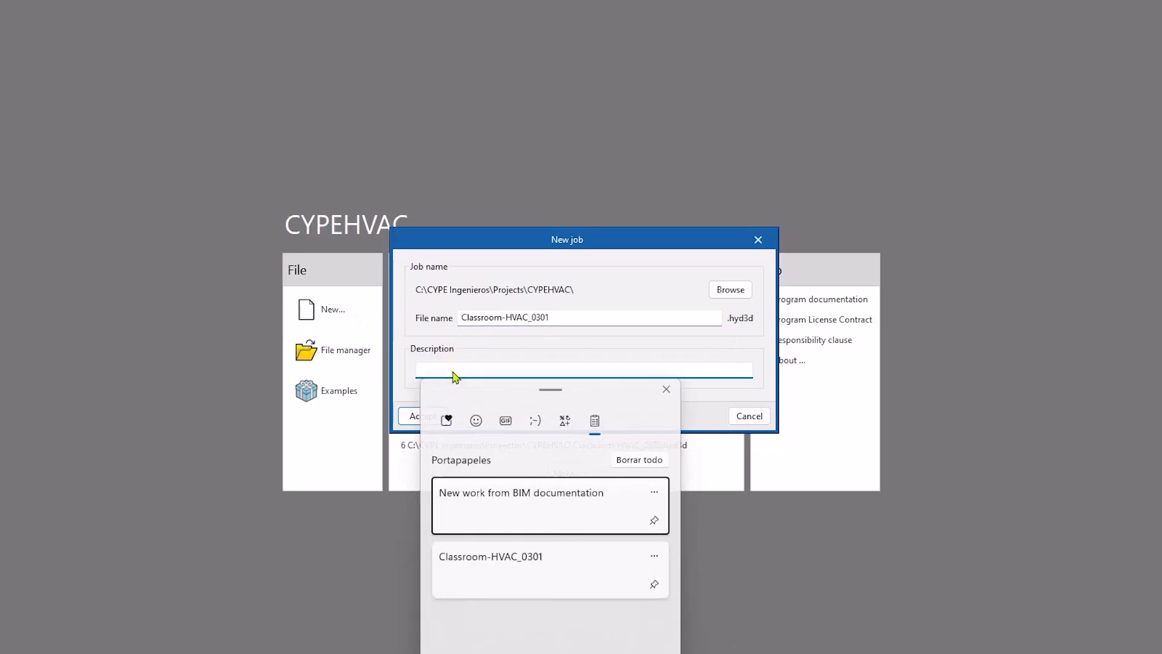
pyautogui.click(506, 500)
pyautogui.click(429, 416)
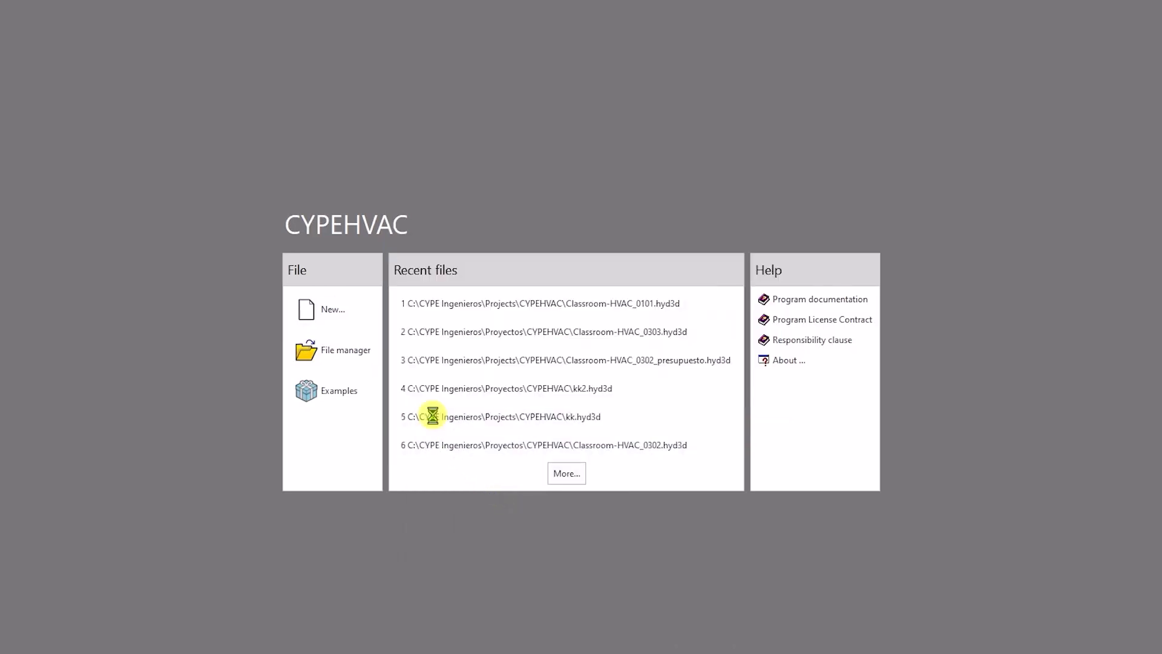
# - Import the Classroom_0301 contribution from the BIMserver.center project Classroom_1p and agree to estimate the thermal loads of the imported spaces
pyautogui.click(670, 336)
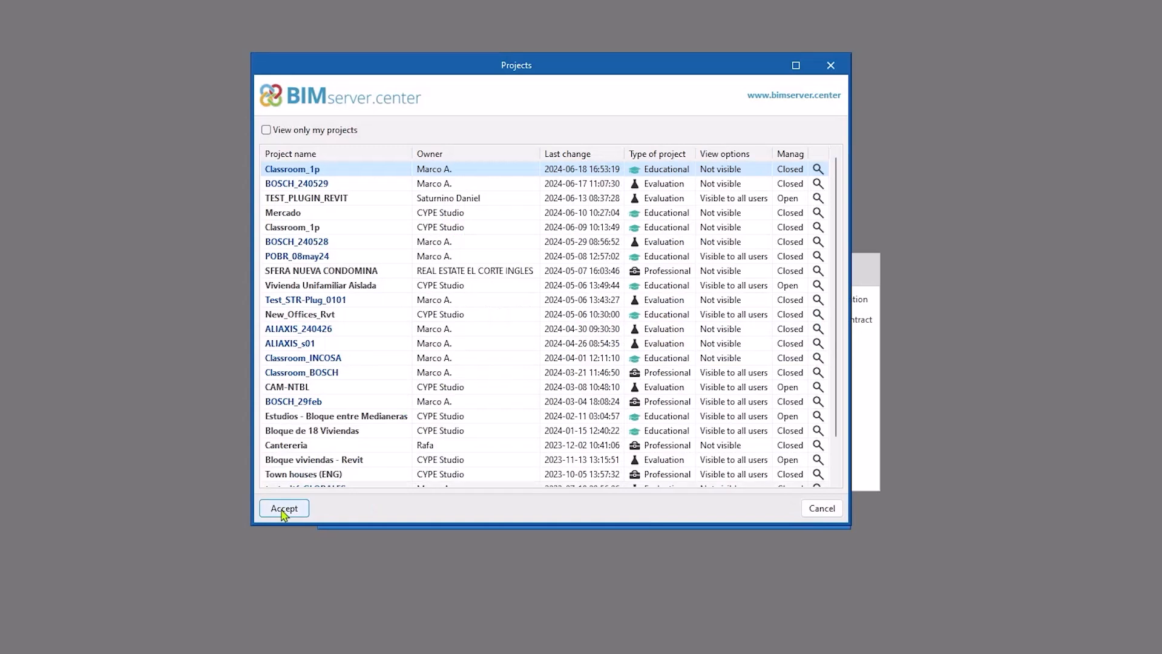
pyautogui.click(284, 508)
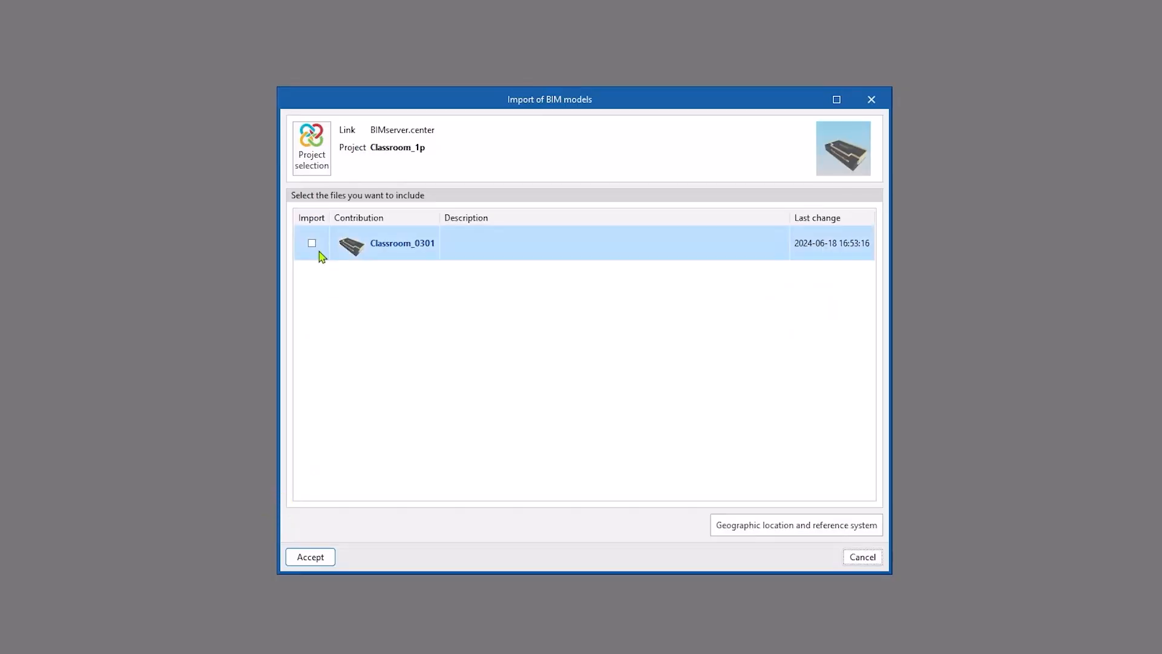
pyautogui.click(310, 556)
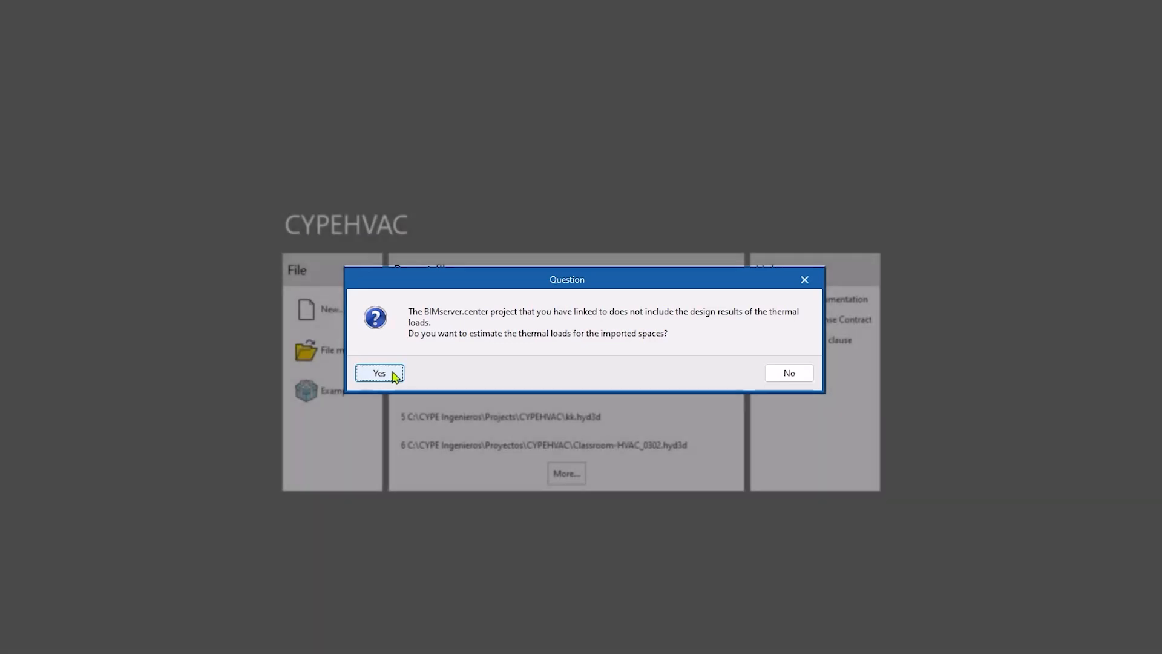
pyautogui.click(379, 373)
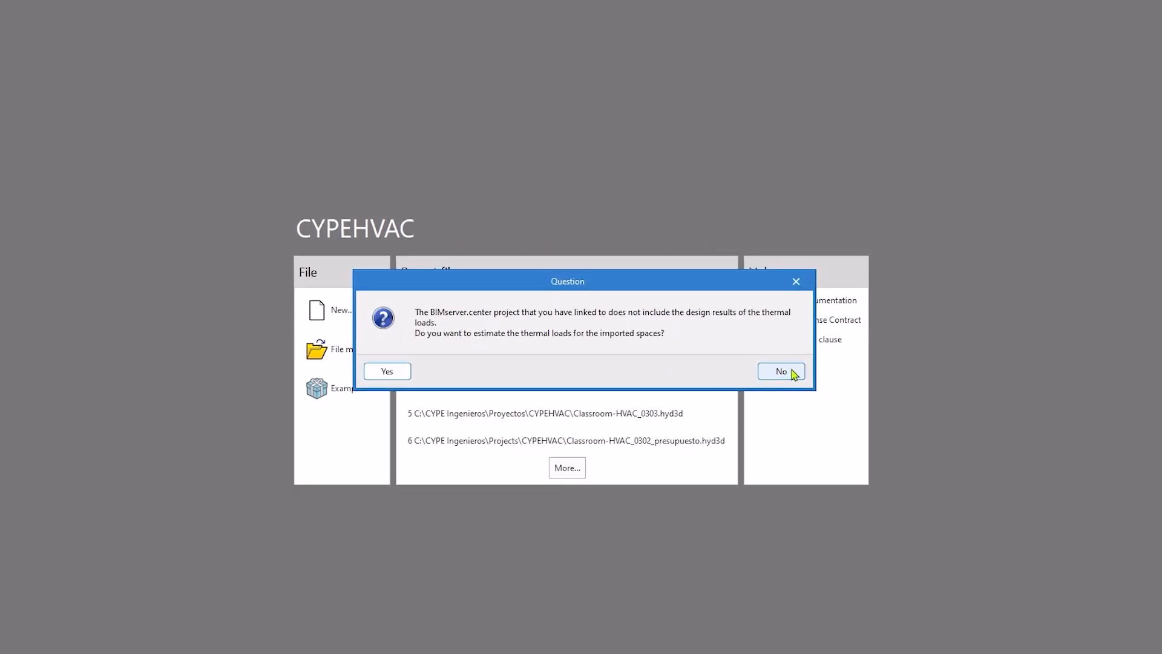
# - Decline the thermal load estimate for the imported spaces and check the job's list of assigned thermal loads
pyautogui.click(789, 372)
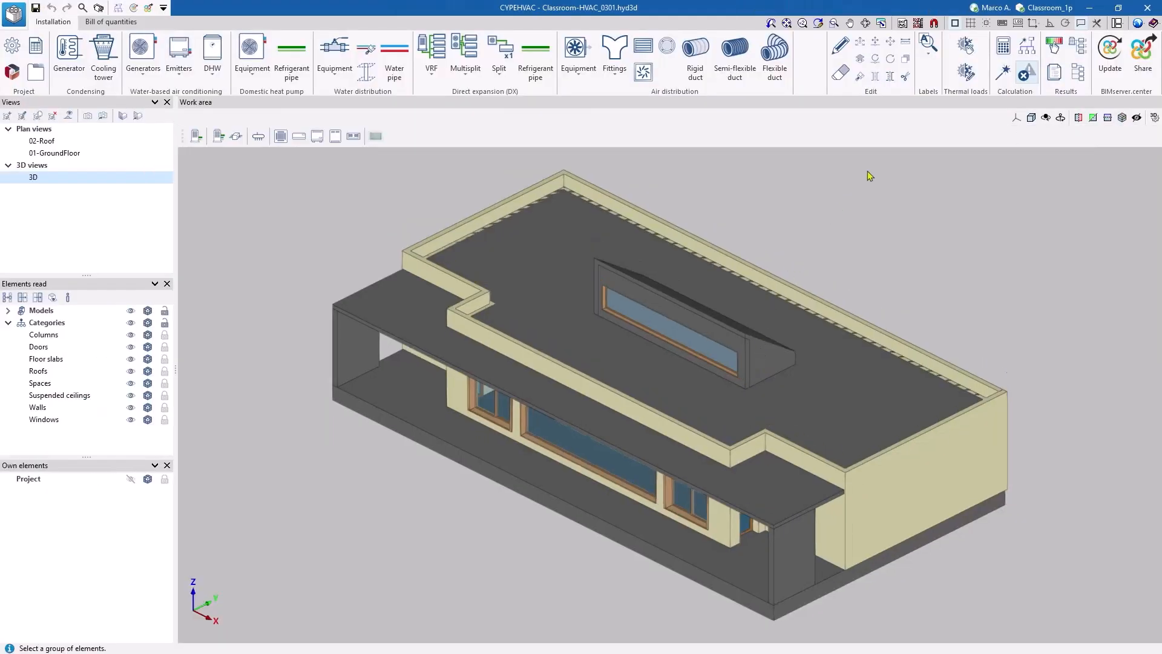
pyautogui.click(966, 47)
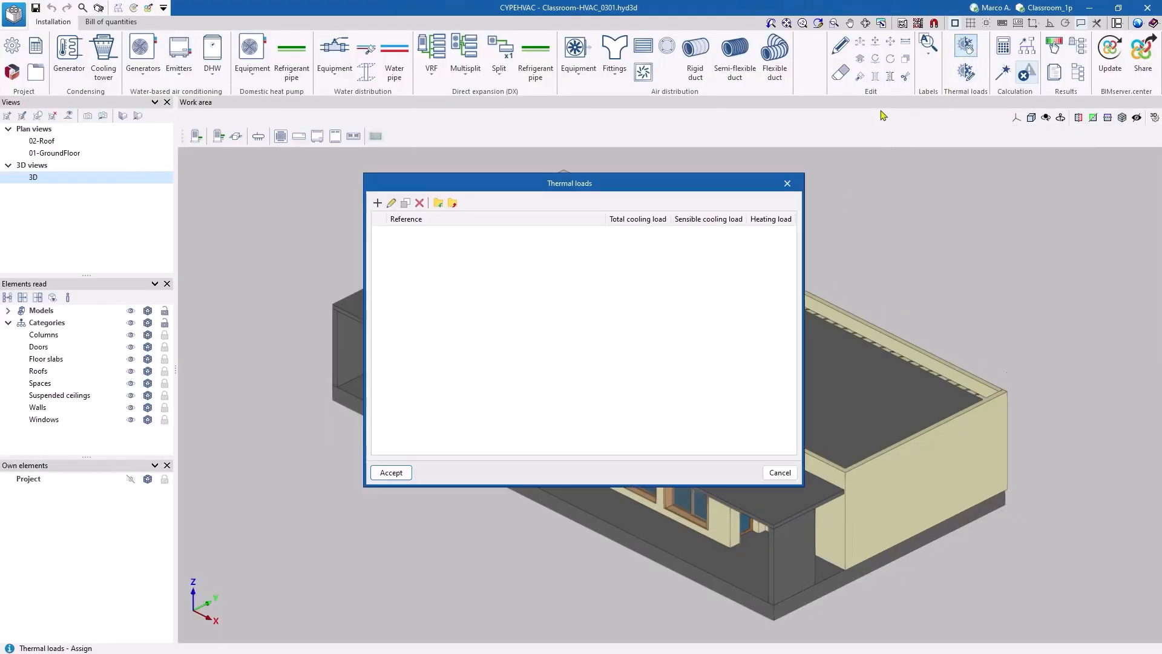
pyautogui.click(788, 183)
# - Update the BIM model so that it also imports the Thermal loads contribution of Classroom_1p
pyautogui.click(1110, 49)
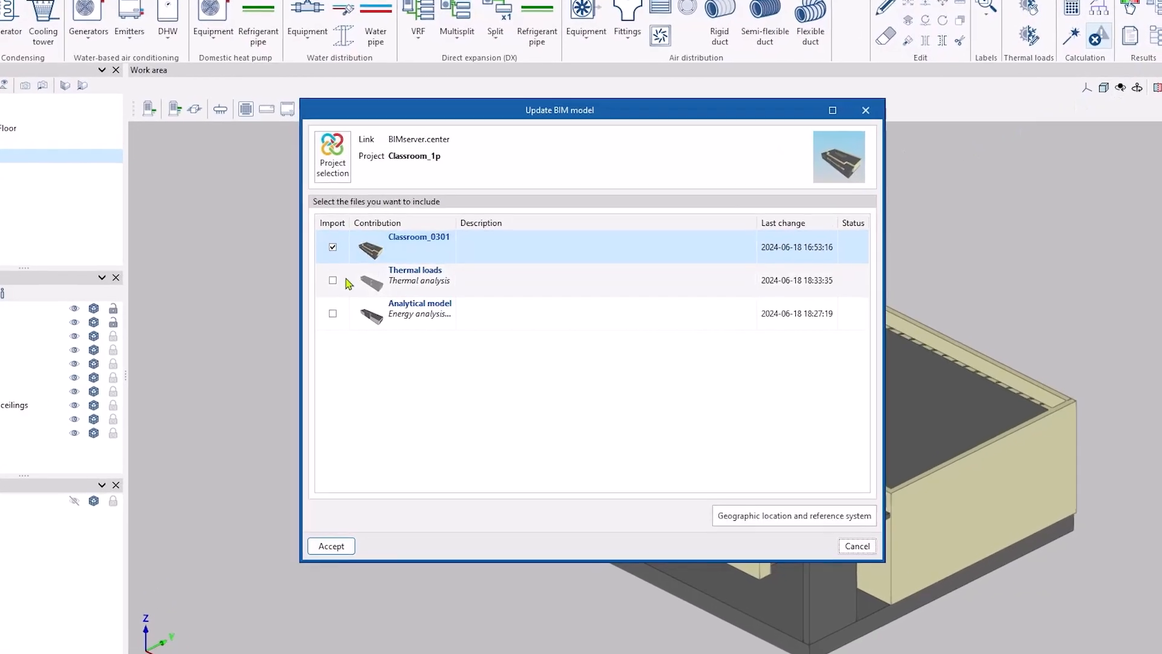
pyautogui.click(338, 281)
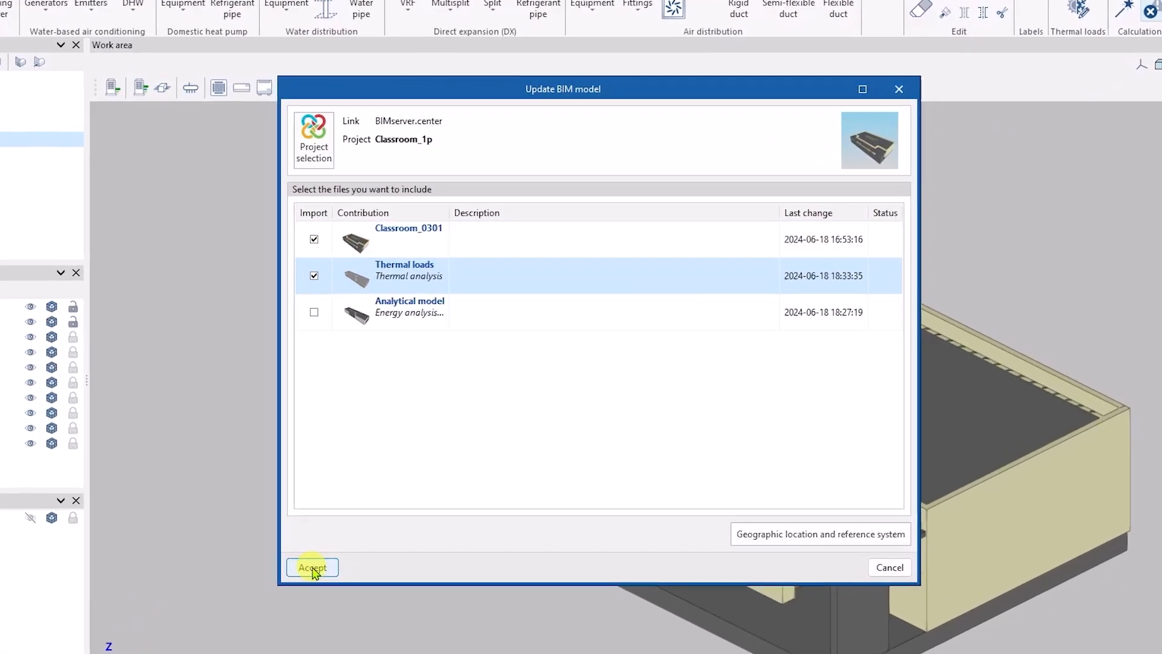
pyautogui.click(316, 562)
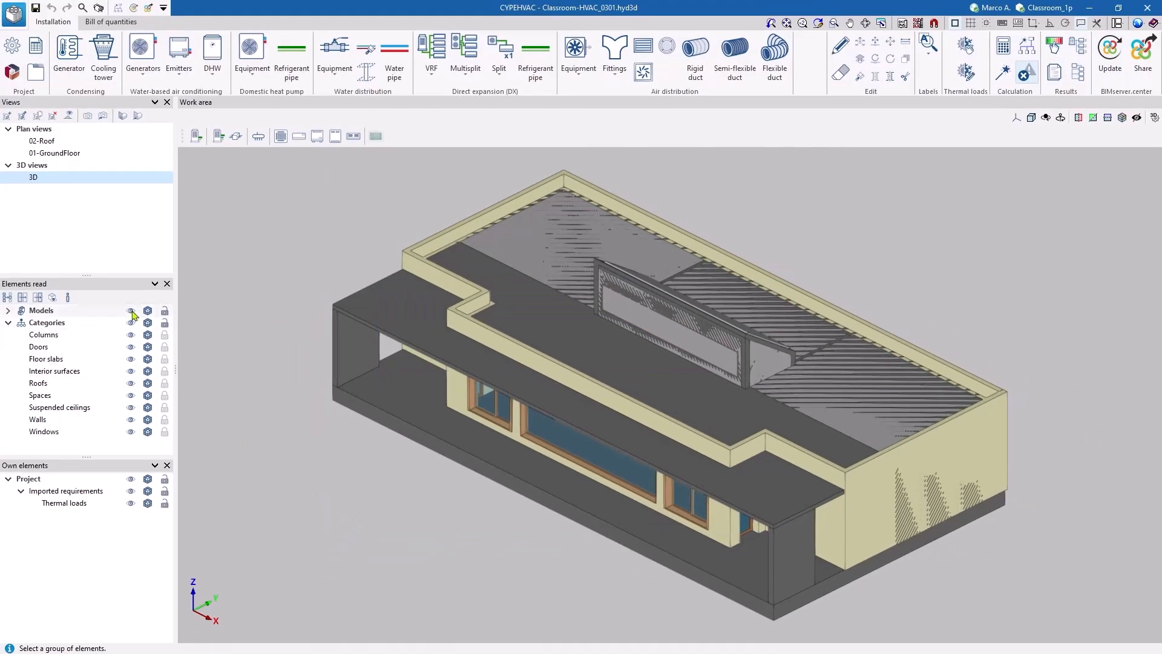
# - Hide the imported Classroom_0301 and Thermal loads models in the 3D view
pyautogui.click(8, 310)
pyautogui.click(120, 323)
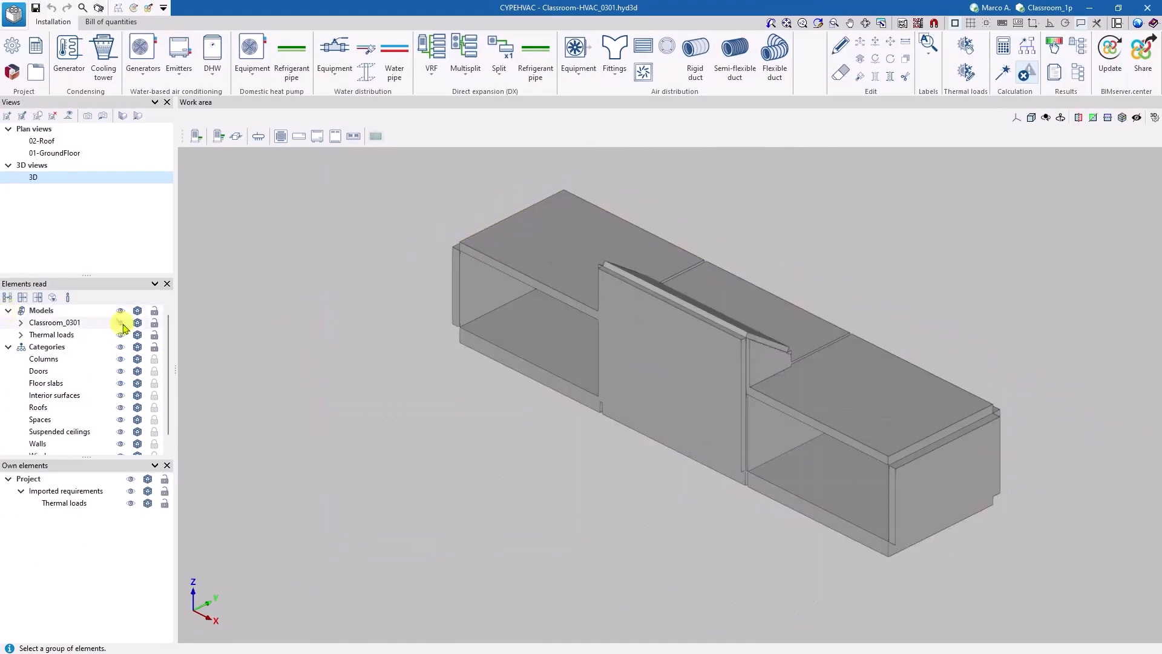
pyautogui.click(120, 335)
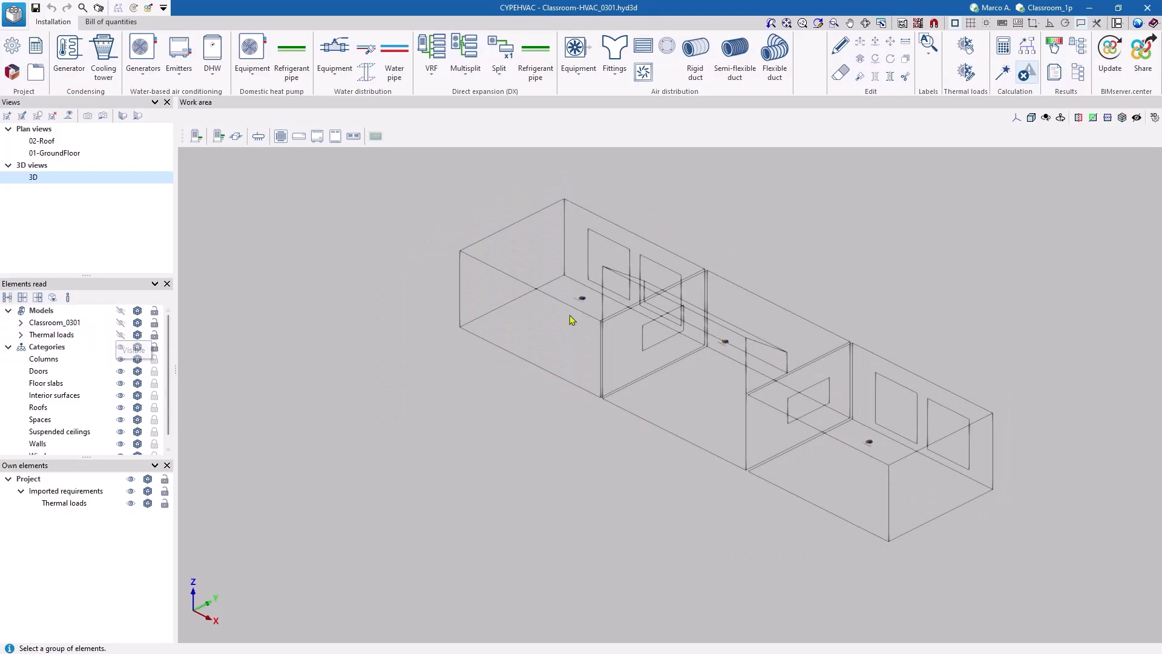
# - Examine the cooling and heating requirements of classroom 1 and review the list of imported thermal loads
pyautogui.moveTo(584, 300)
pyautogui.scroll(5, 576, 301)
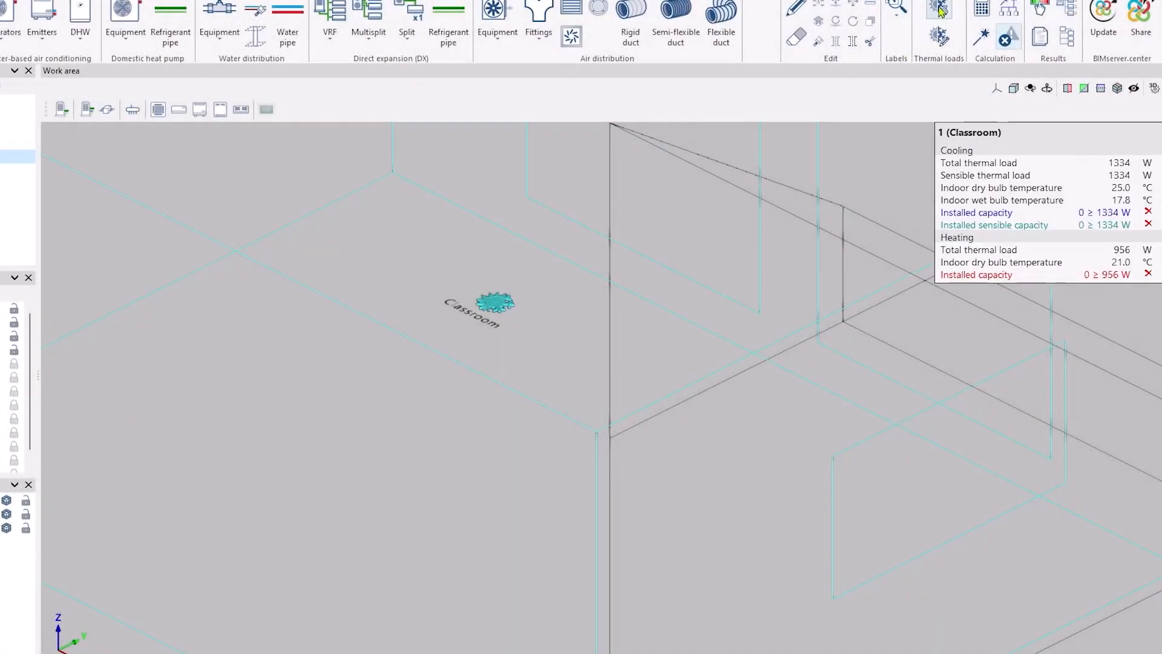
pyautogui.click(943, 12)
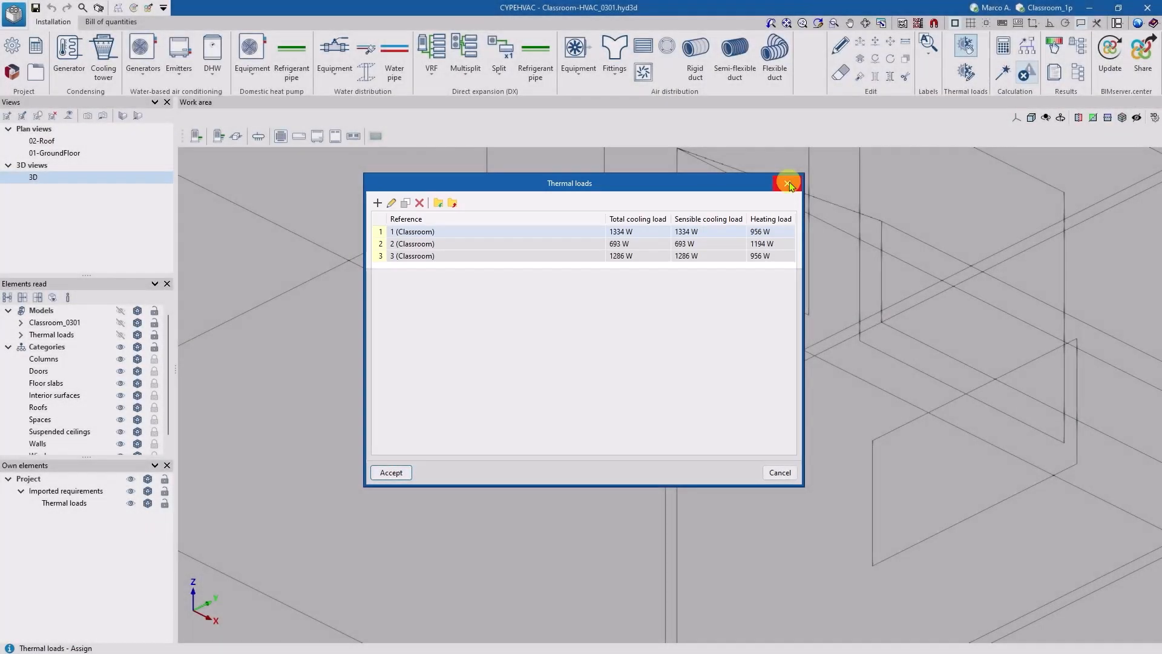
# - Close the thermal loads list, switch to CYPETHERM LOADS and hide the imported Classroom_0301 and Analytical model in the 3D view
pyautogui.click(787, 183)
pyautogui.scroll(-5, 275, 228)
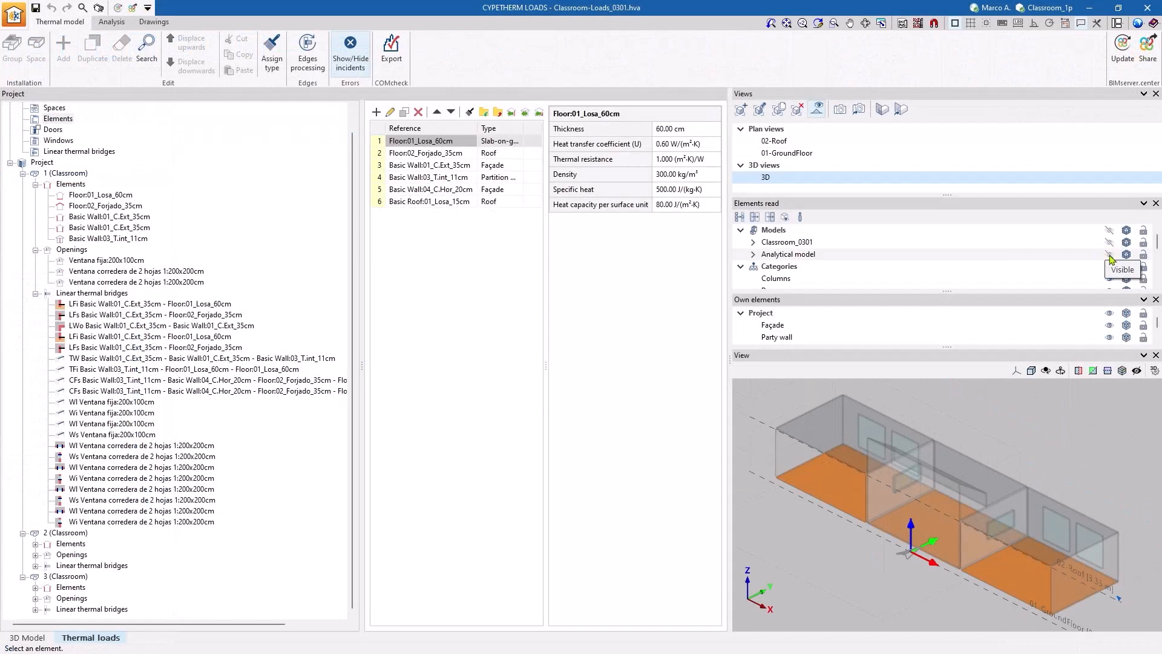
pyautogui.click(1109, 255)
pyautogui.click(1110, 243)
pyautogui.scroll(-3, 968, 420)
pyautogui.moveTo(970, 414); pyautogui.dragTo(995, 434, button='middle')
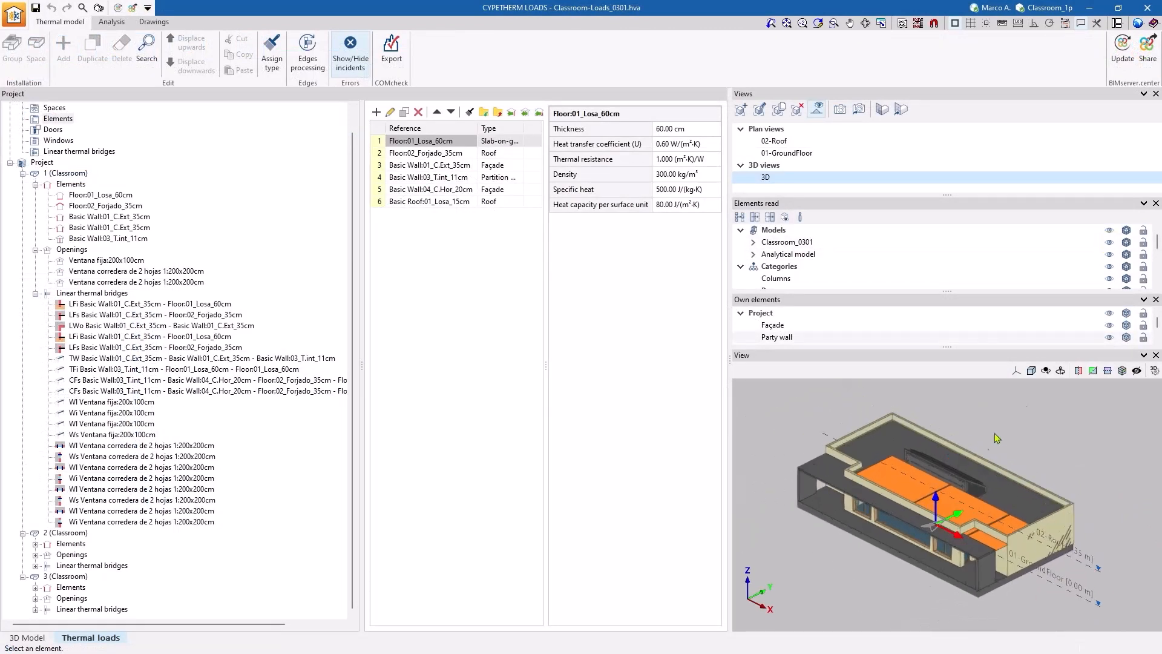
pyautogui.click(1109, 230)
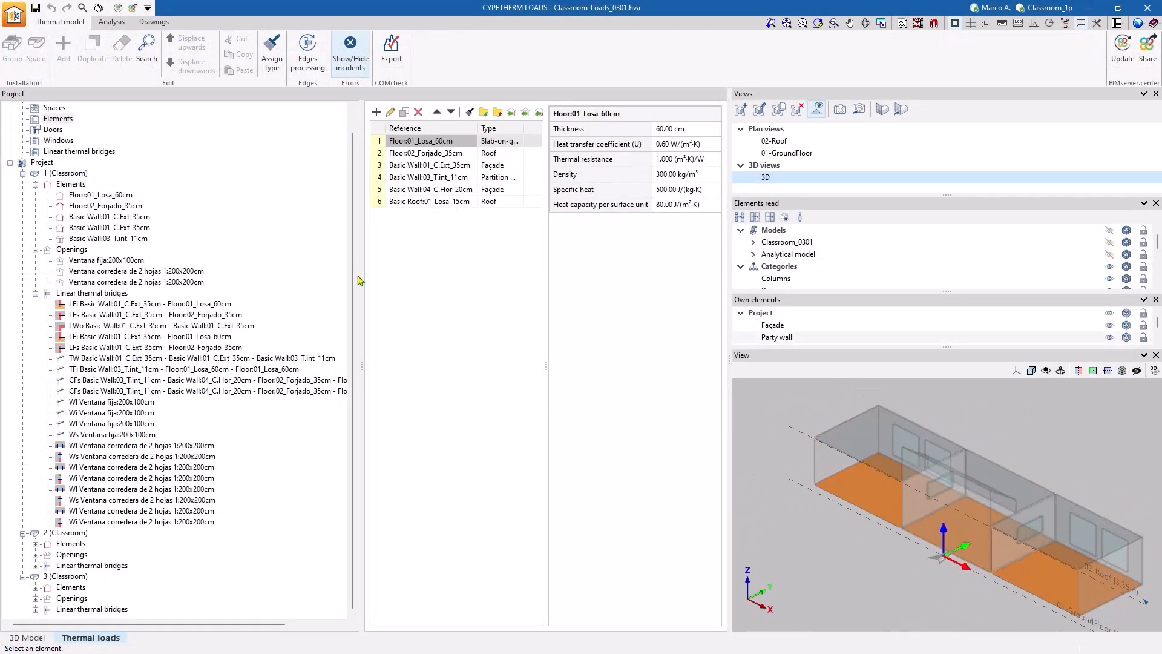
# - Review the floor, wall and roof types of the thermal model and inspect the definition of slab Floor:01_Losa_60cm without changing it
pyautogui.click(427, 154)
pyautogui.click(428, 178)
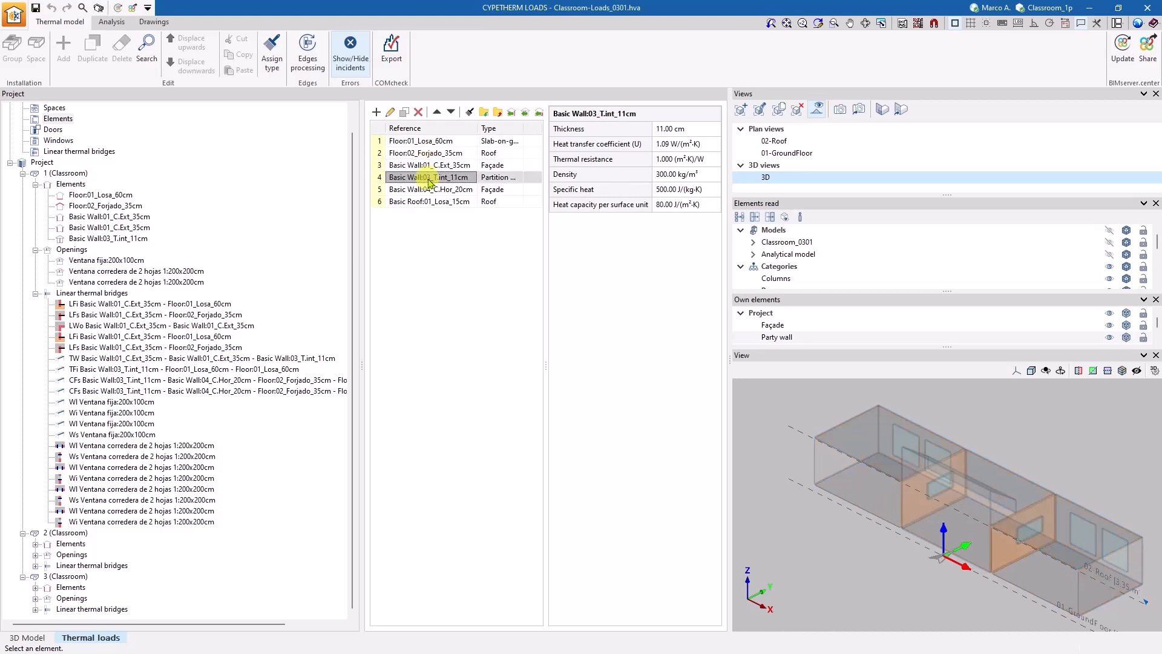
pyautogui.click(428, 201)
pyautogui.click(423, 141)
pyautogui.click(389, 112)
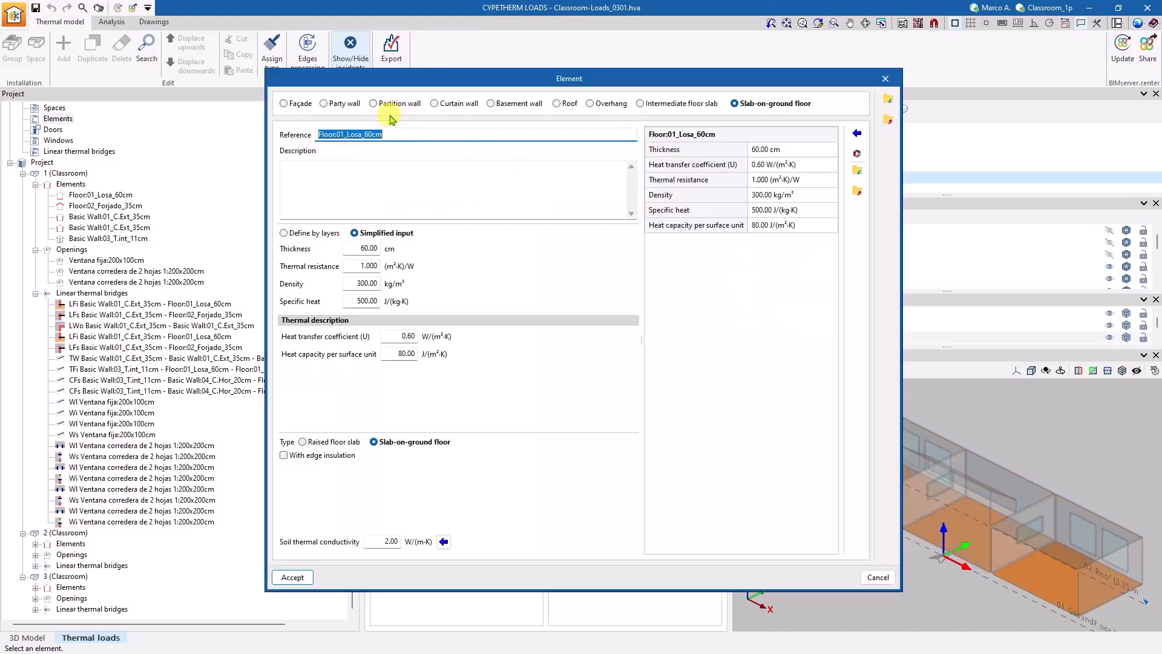
pyautogui.click(885, 80)
# - Open the thermal load analysis and choose another load graph instead of the annual peak cooling load progression
pyautogui.click(111, 23)
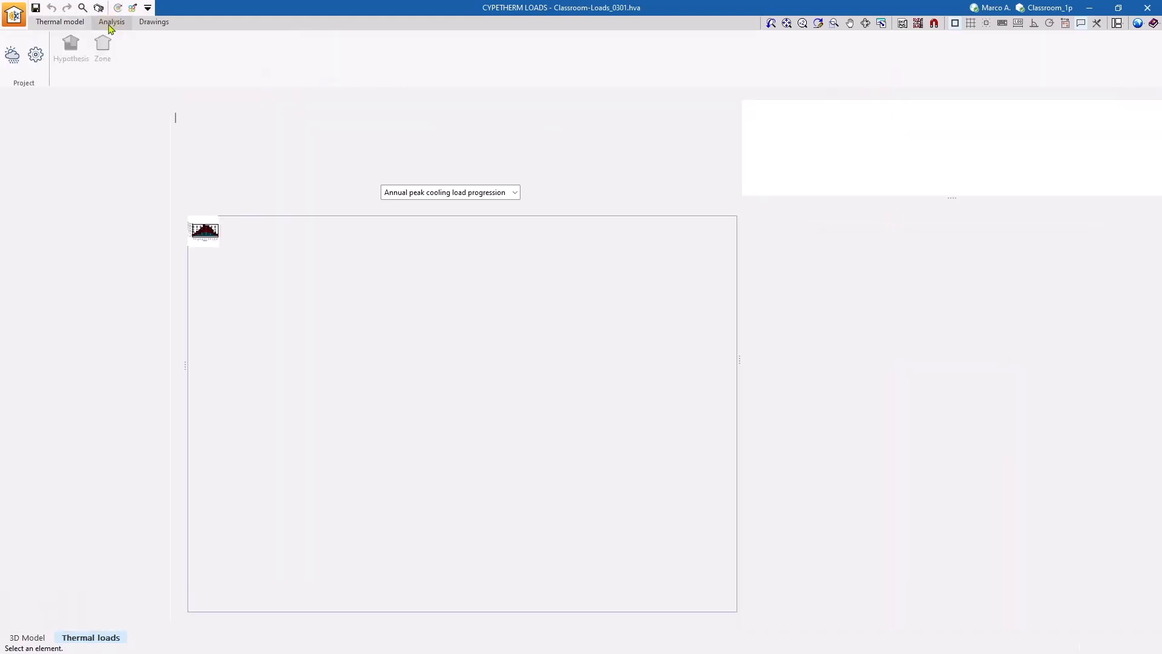
pyautogui.click(481, 193)
pyautogui.click(472, 207)
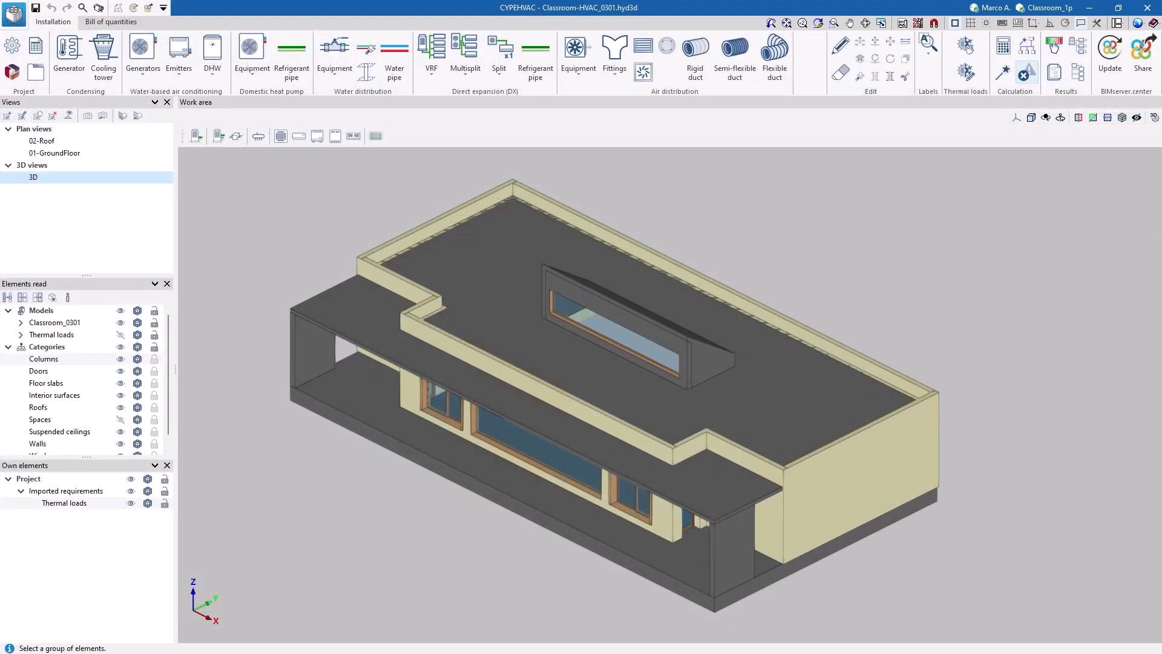
# - Back in CYPEHVAC, hide the columns, floor slabs and roofs in the 3D view, then redisplay all element categories
pyautogui.moveTo(389, 297); pyautogui.dragTo(485, 400, button='middle')
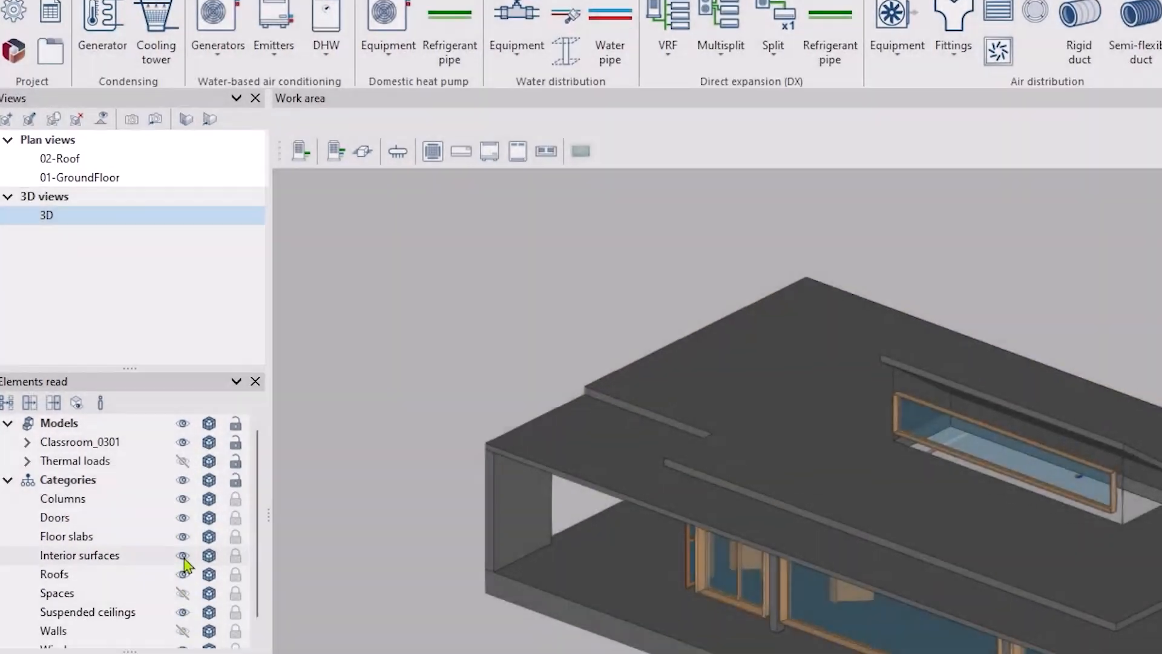
pyautogui.click(183, 556)
pyautogui.click(182, 312)
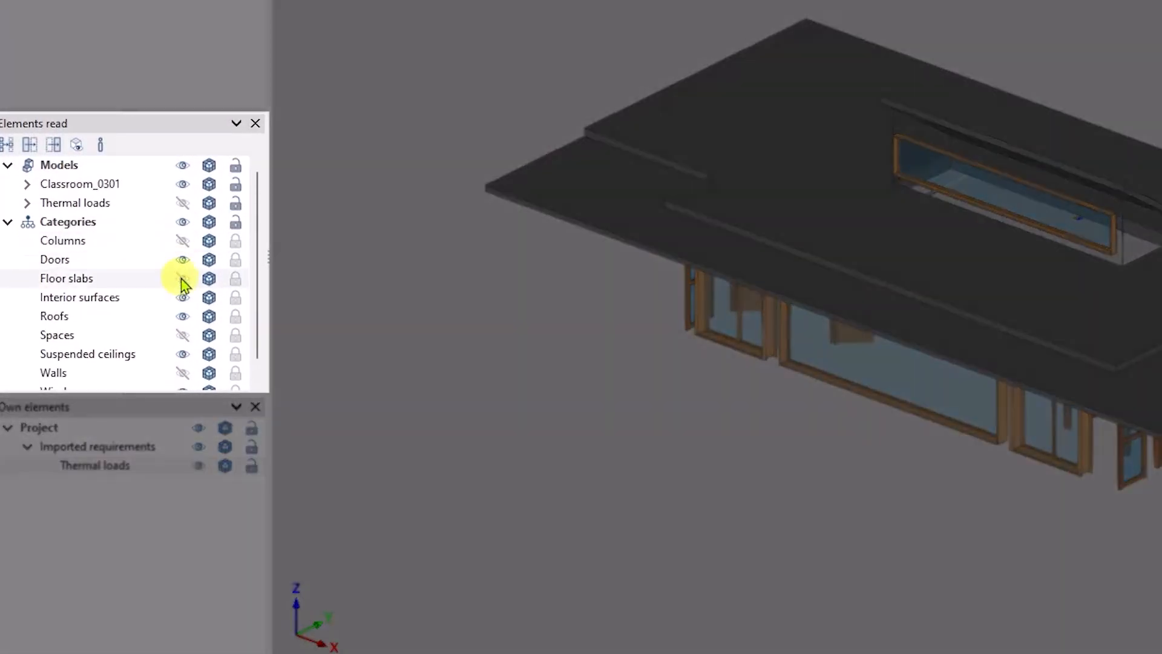
pyautogui.click(182, 351)
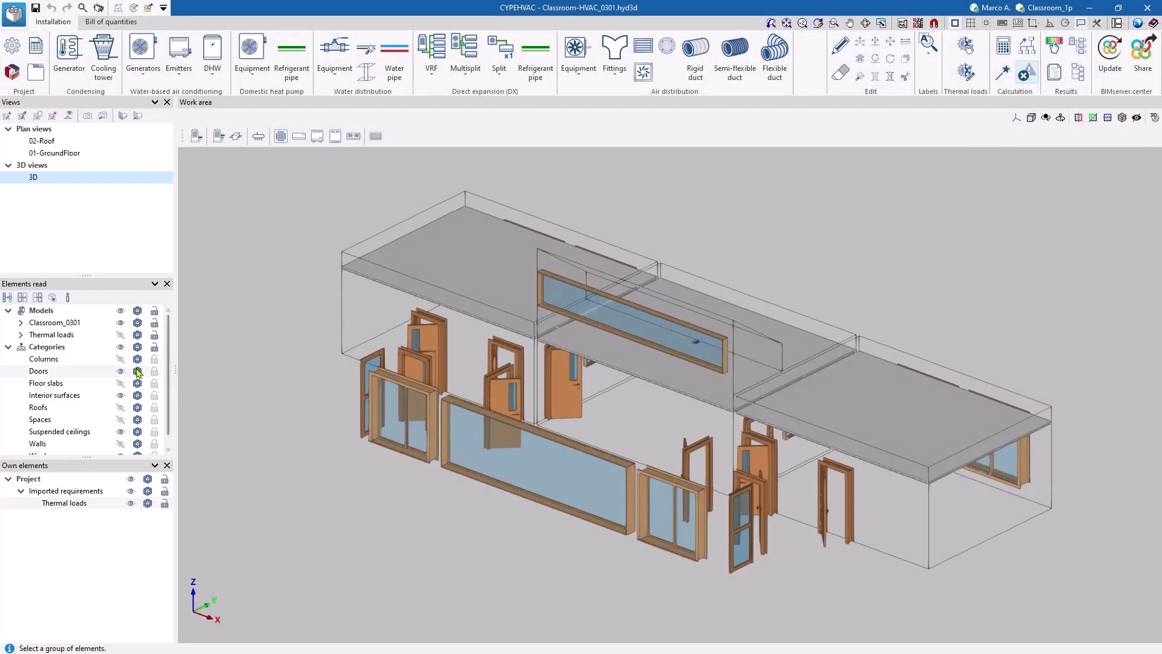
pyautogui.click(120, 346)
pyautogui.click(121, 348)
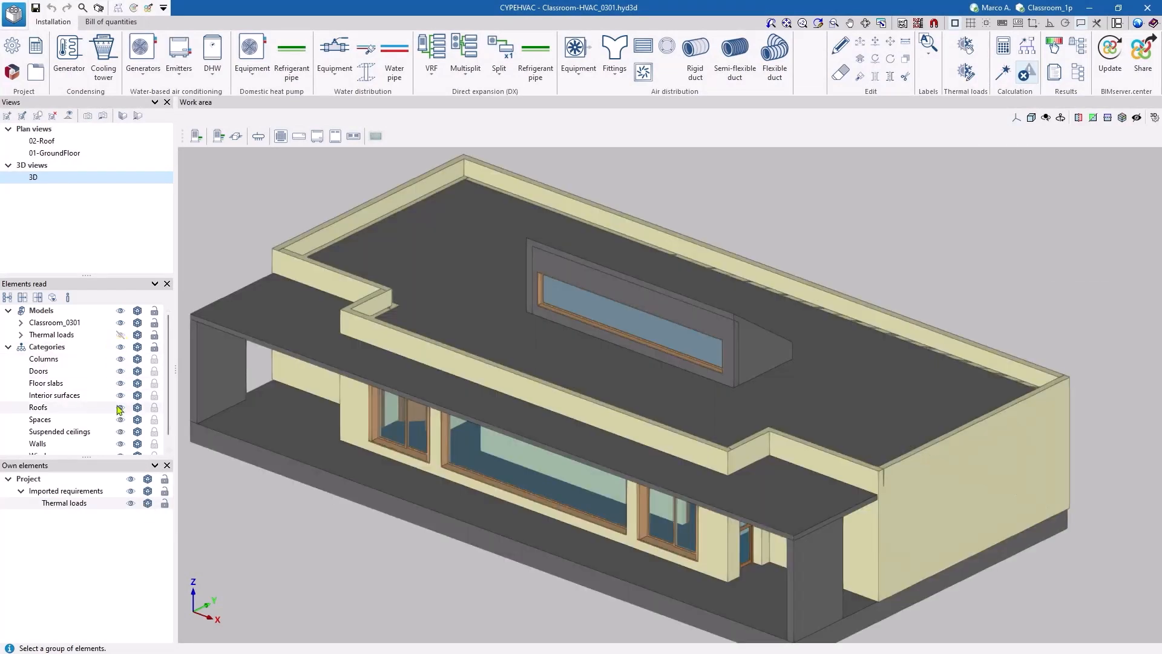
# - In the 01-GroundFloor plan view, leave only the Walls category visible and switch its visualisation mode to translucent with outlined edges
pyautogui.click(83, 157)
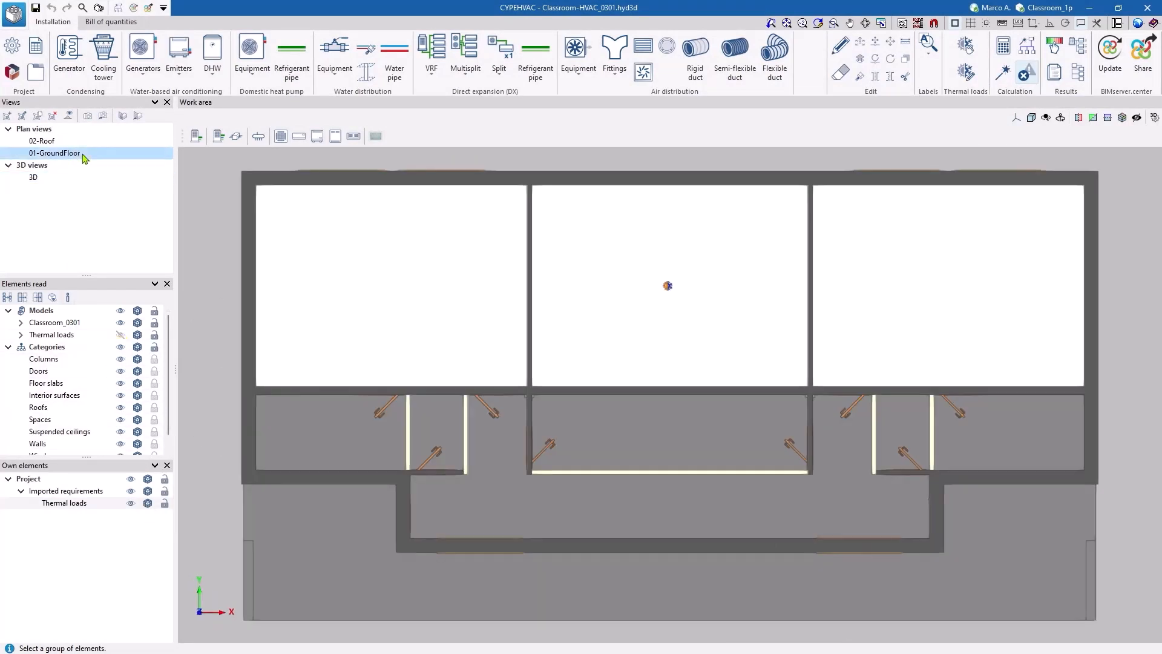
pyautogui.click(121, 347)
pyautogui.click(120, 443)
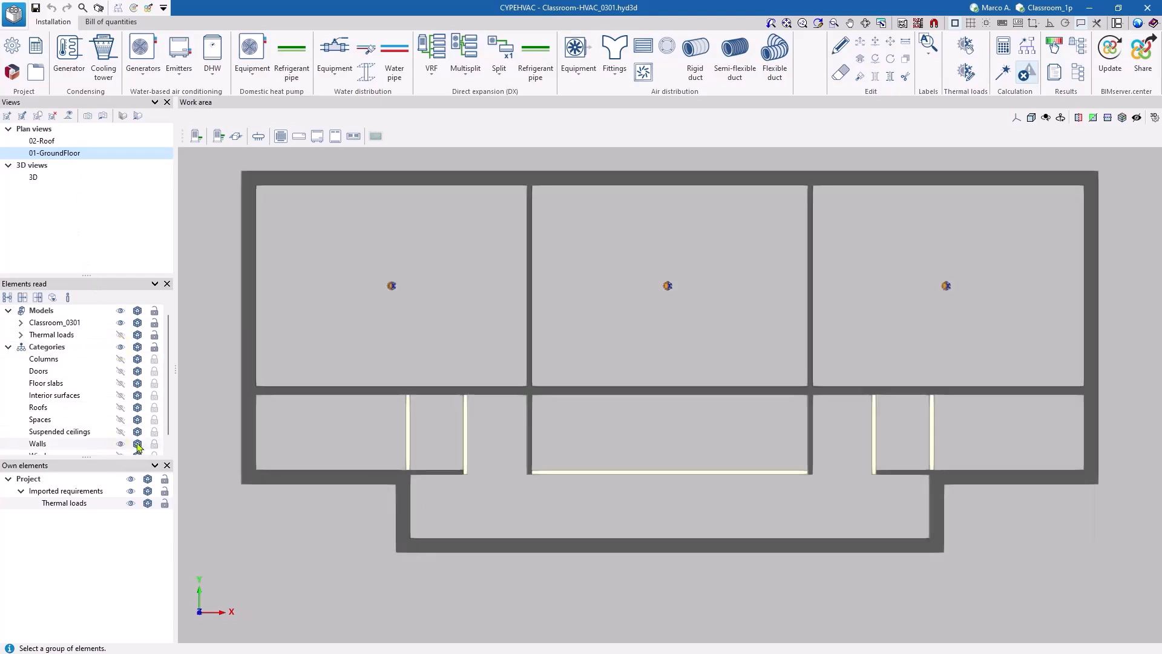
pyautogui.click(137, 444)
pyautogui.click(137, 444)
pyautogui.click(138, 445)
pyautogui.click(137, 444)
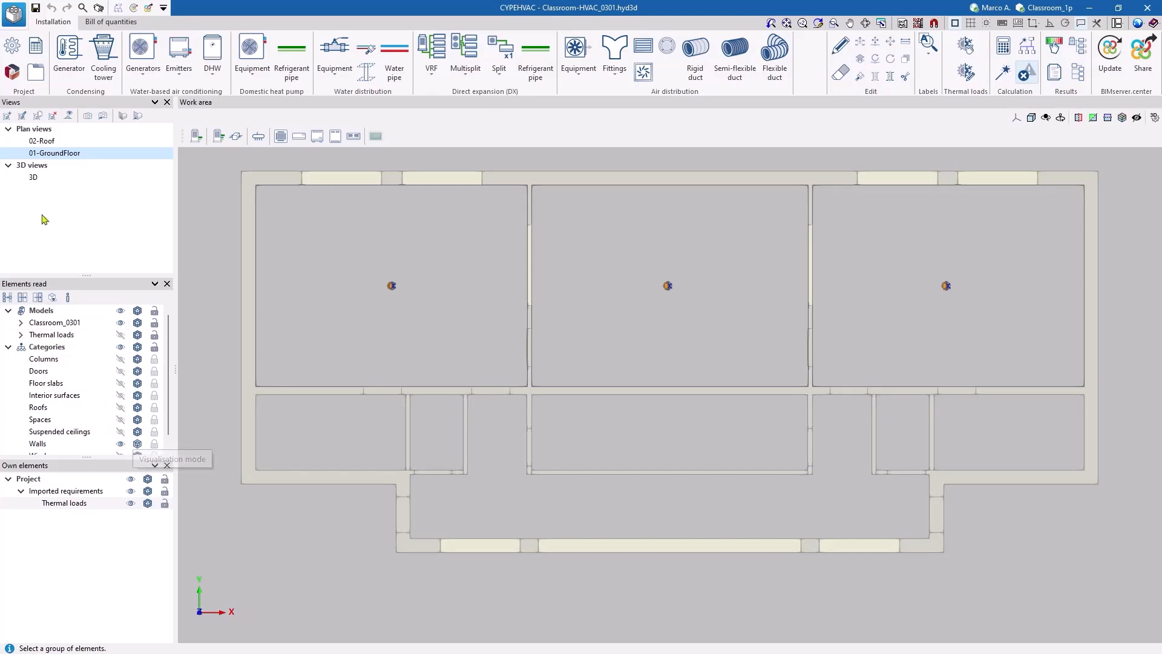
# - Inspect the translucent walls in the 3D view using the perspective projection
pyautogui.click(55, 177)
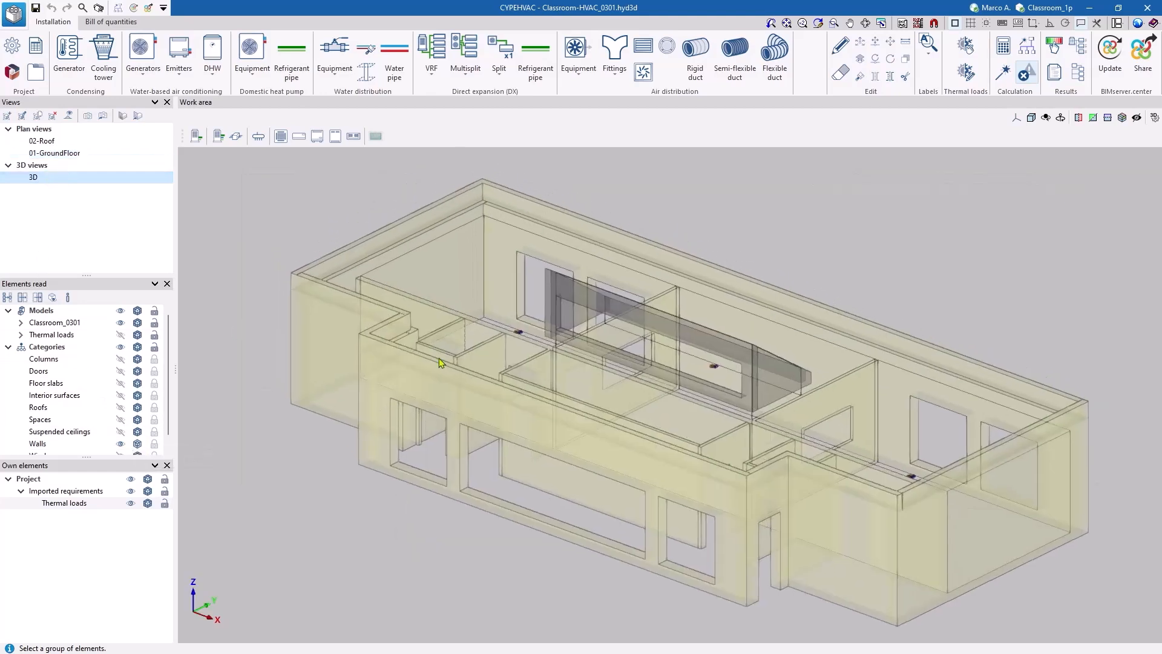
pyautogui.click(1030, 117)
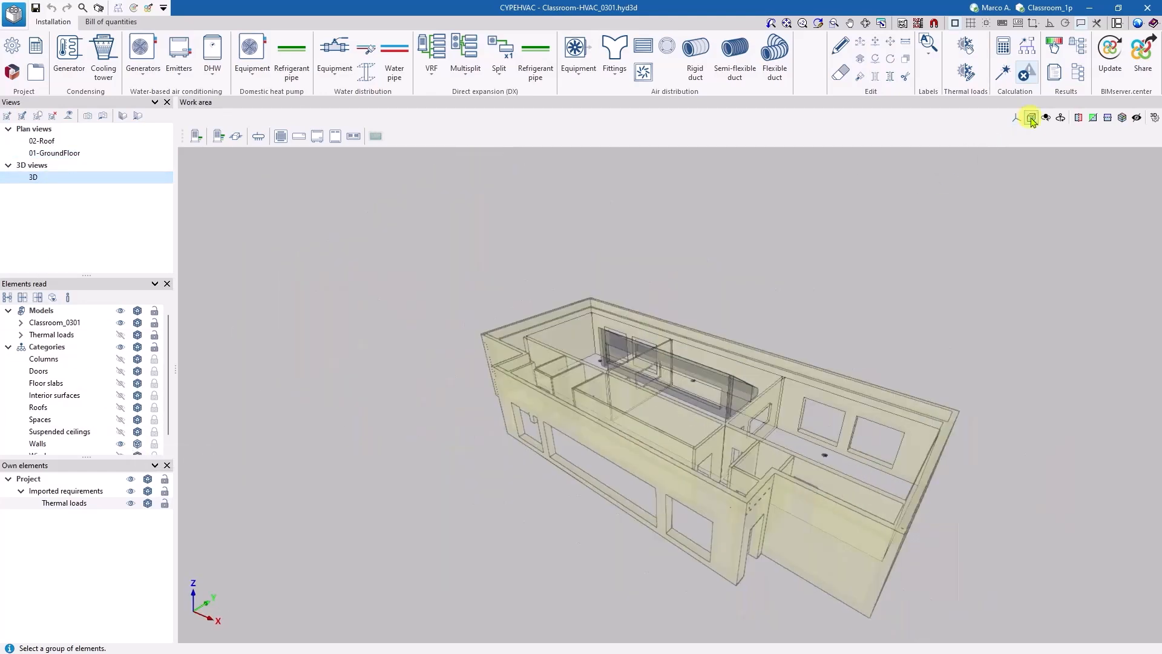
pyautogui.keyDown('shift'); pyautogui.moveTo(796, 314); pyautogui.dragTo(624, 384, button='middle'); pyautogui.keyUp('shift')
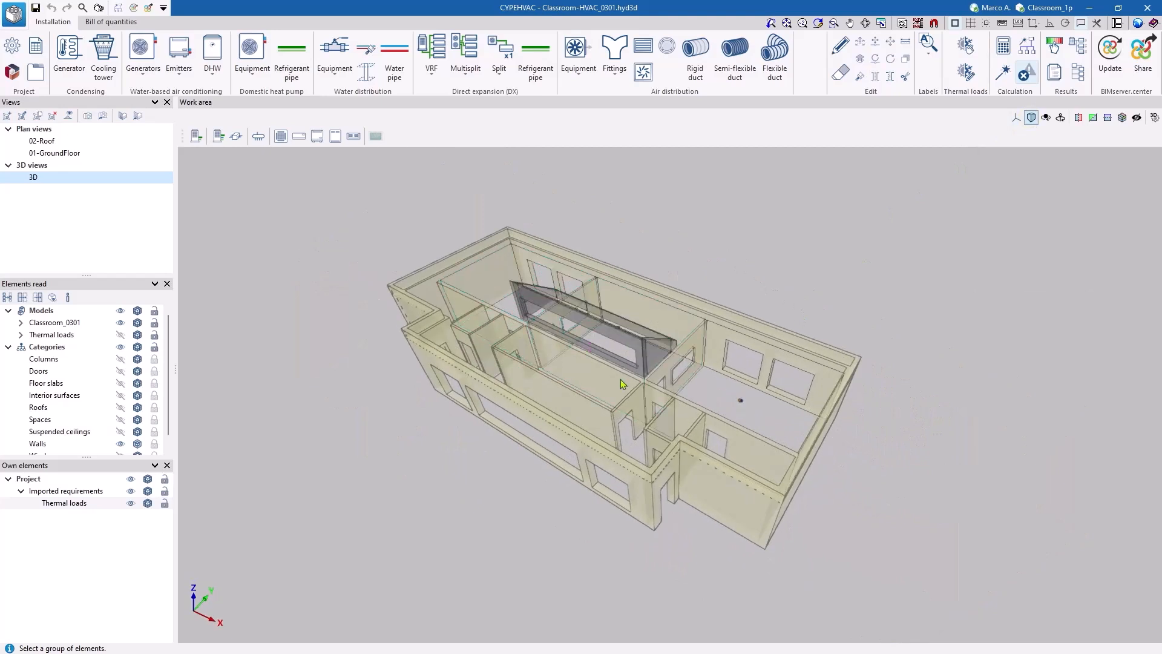
pyautogui.scroll(4, 610, 449)
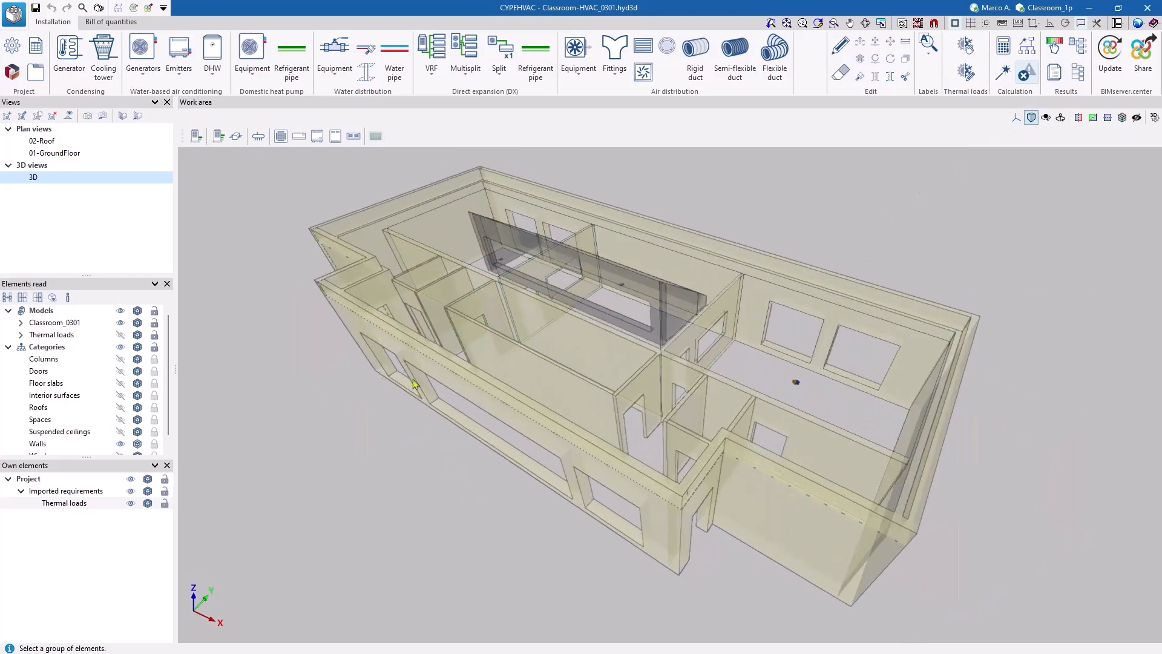
# - Return to the 01-GroundFloor plan view and examine the thermal loads assigned to the classrooms
pyautogui.click(84, 155)
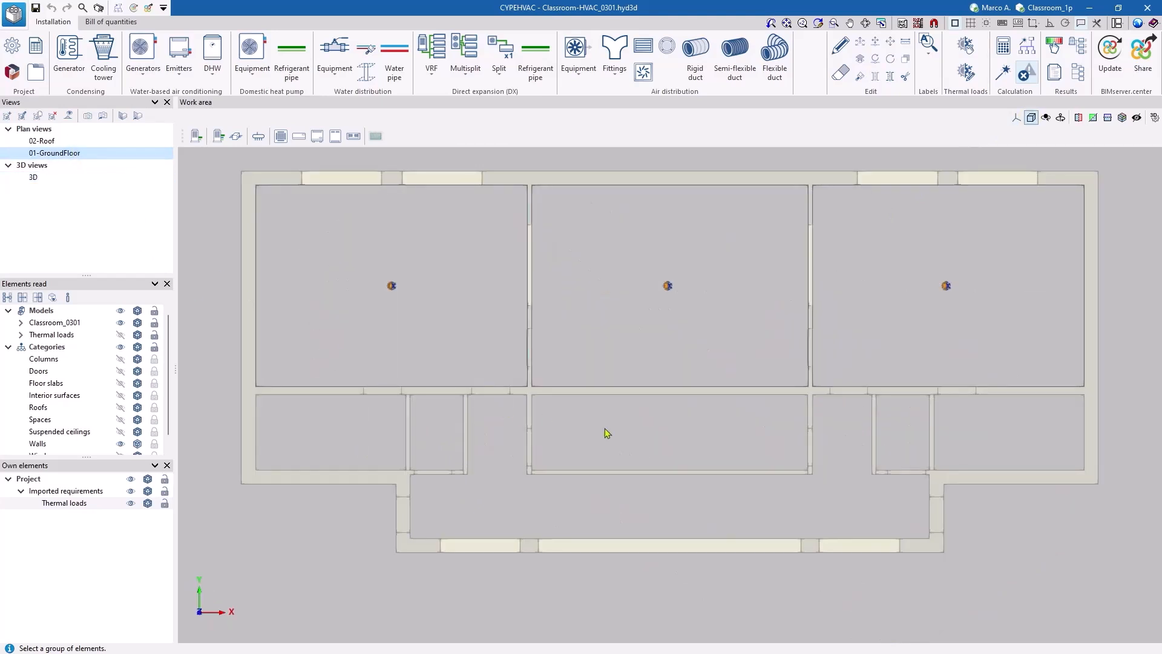
pyautogui.scroll(-1, 623, 439)
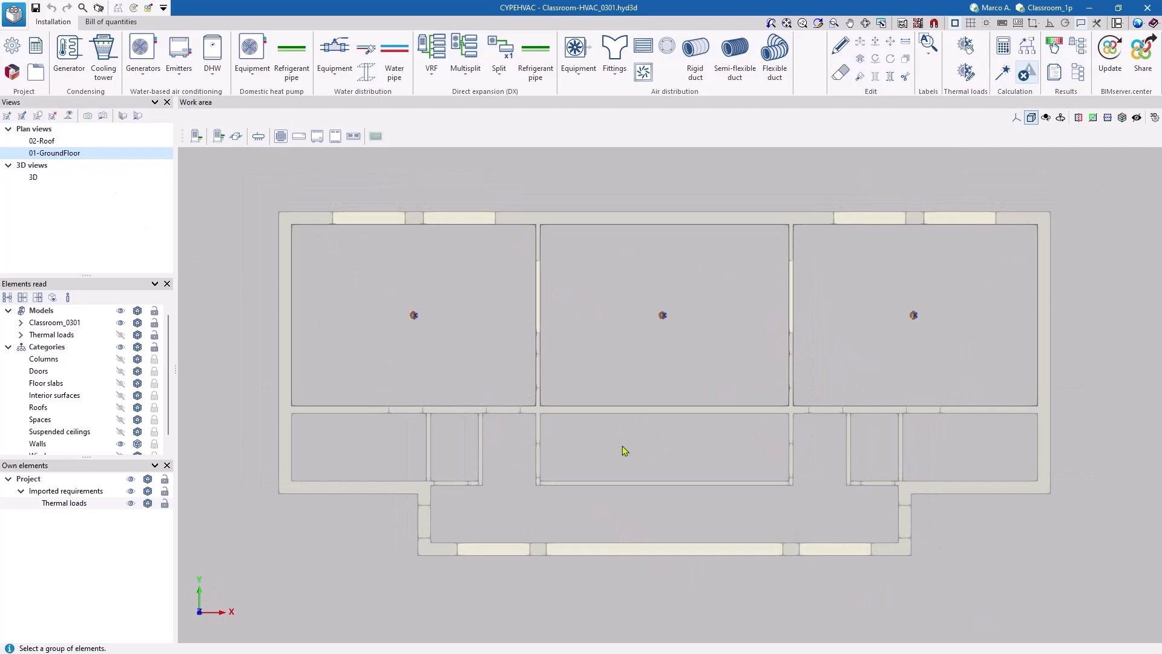
pyautogui.moveTo(655, 323)
pyautogui.click(966, 47)
pyautogui.middleClick(626, 491)
pyautogui.middleClick(626, 491)
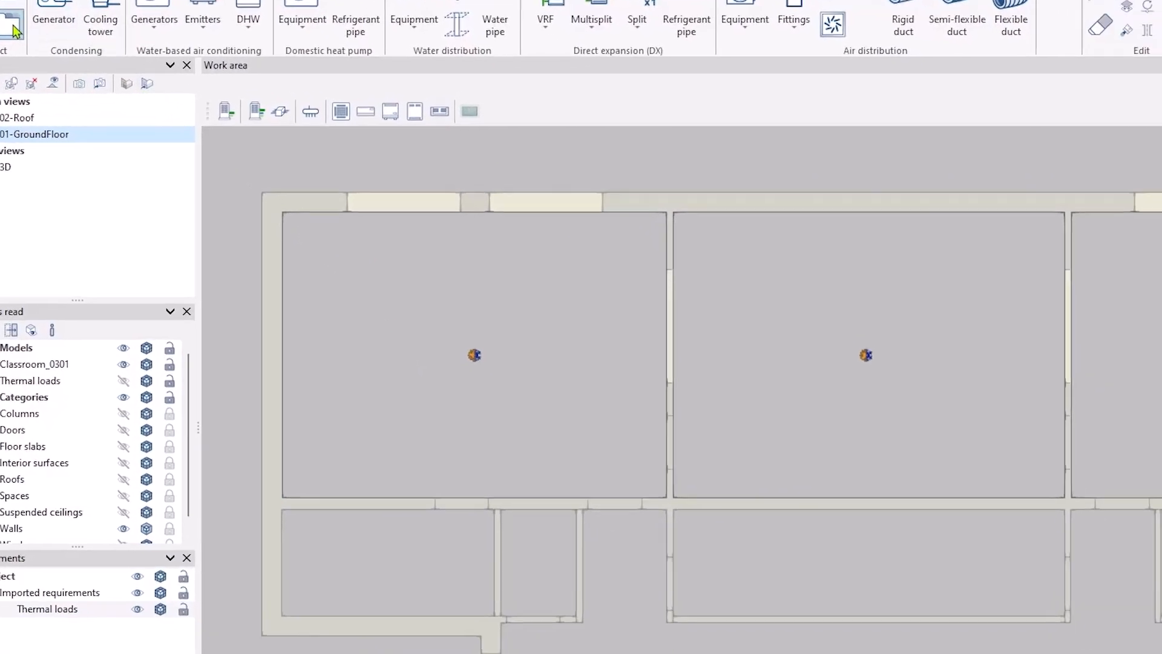
# - Examine the library of generic elements, including generators, emitters and the predefined pipe series, and leave it without importing anything
pyautogui.click(54, 106)
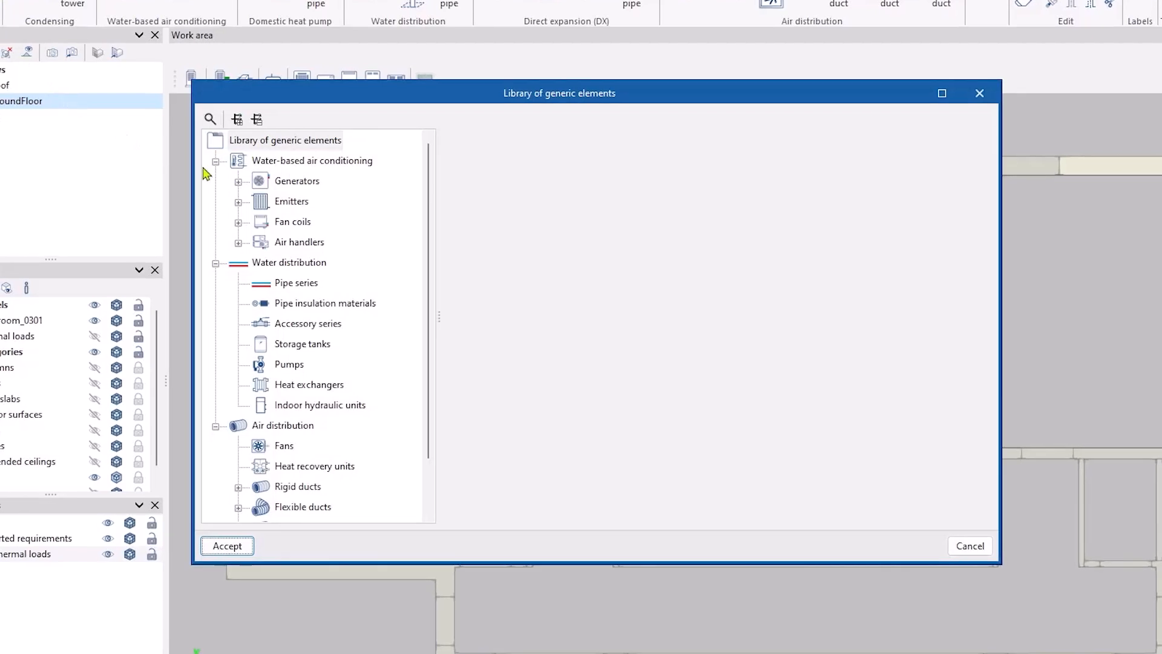
pyautogui.click(239, 182)
pyautogui.click(239, 280)
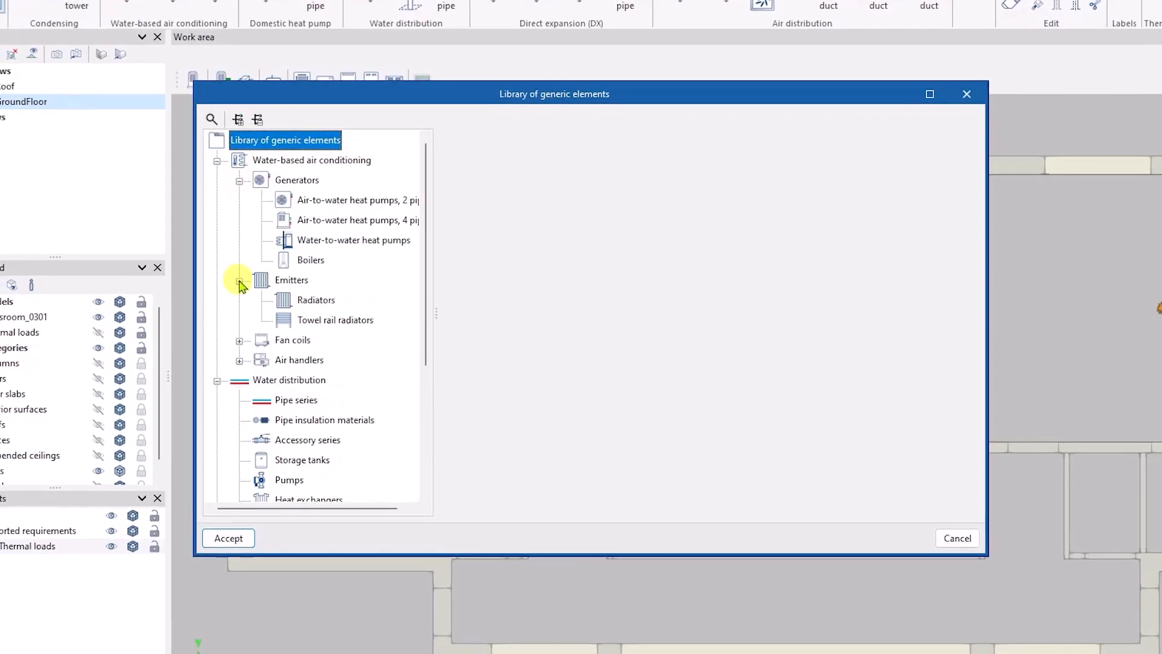
pyautogui.click(294, 398)
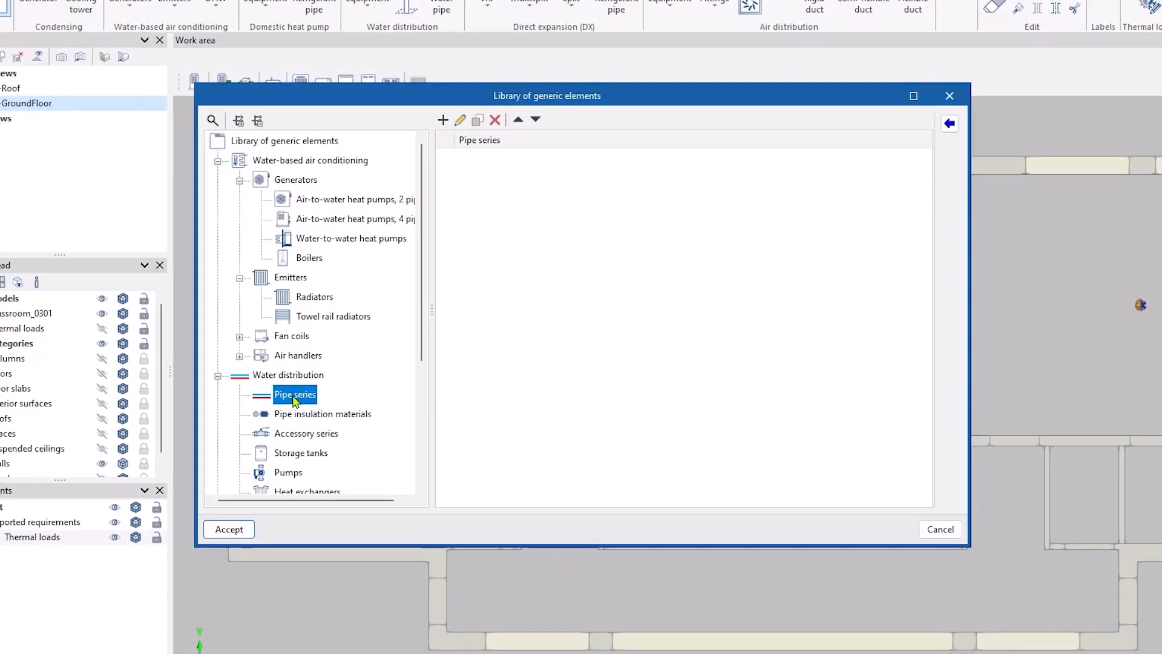
pyautogui.click(942, 127)
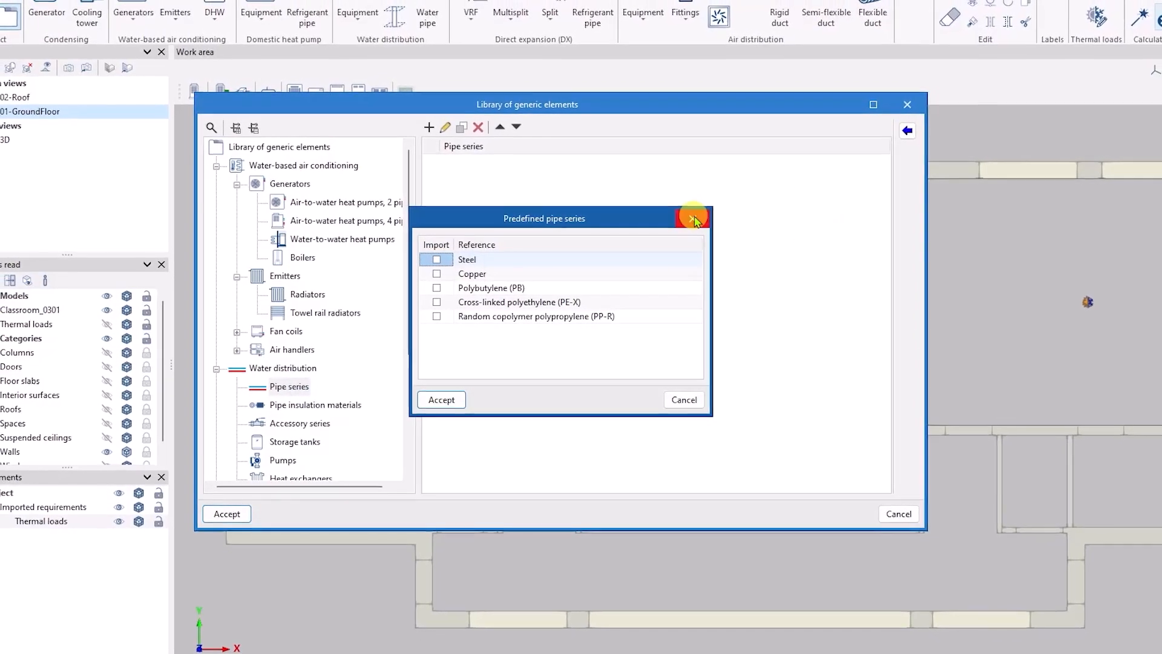
pyautogui.click(700, 217)
pyautogui.scroll(-2, 406, 370)
pyautogui.moveTo(400, 368); pyautogui.dragTo(405, 284)
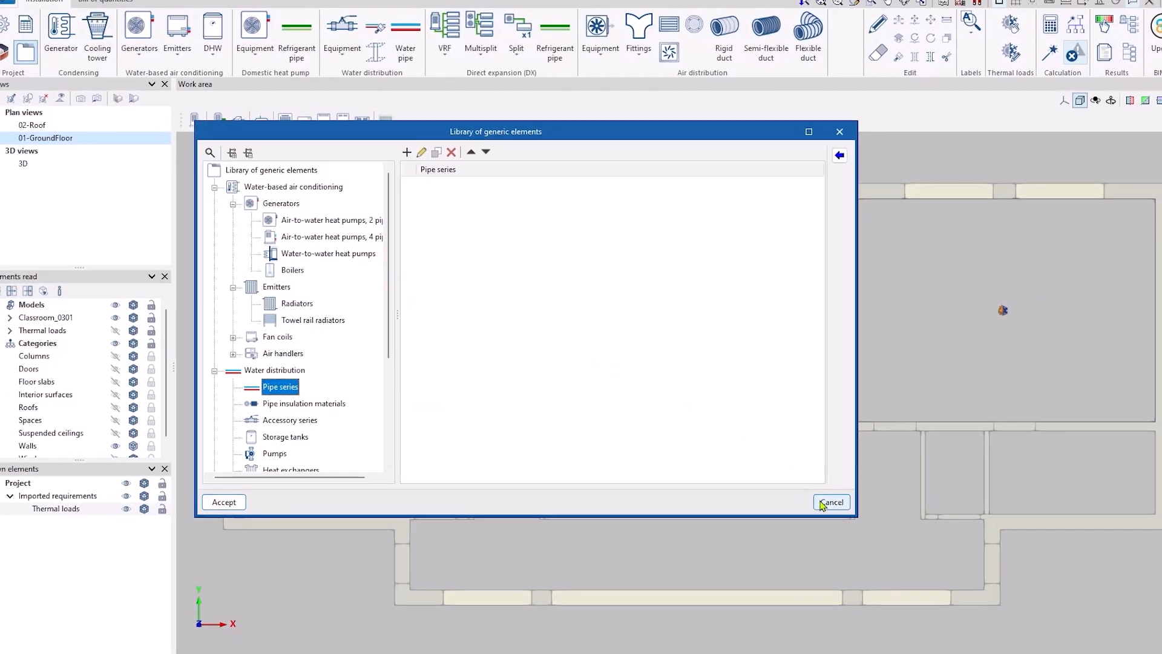
pyautogui.click(825, 501)
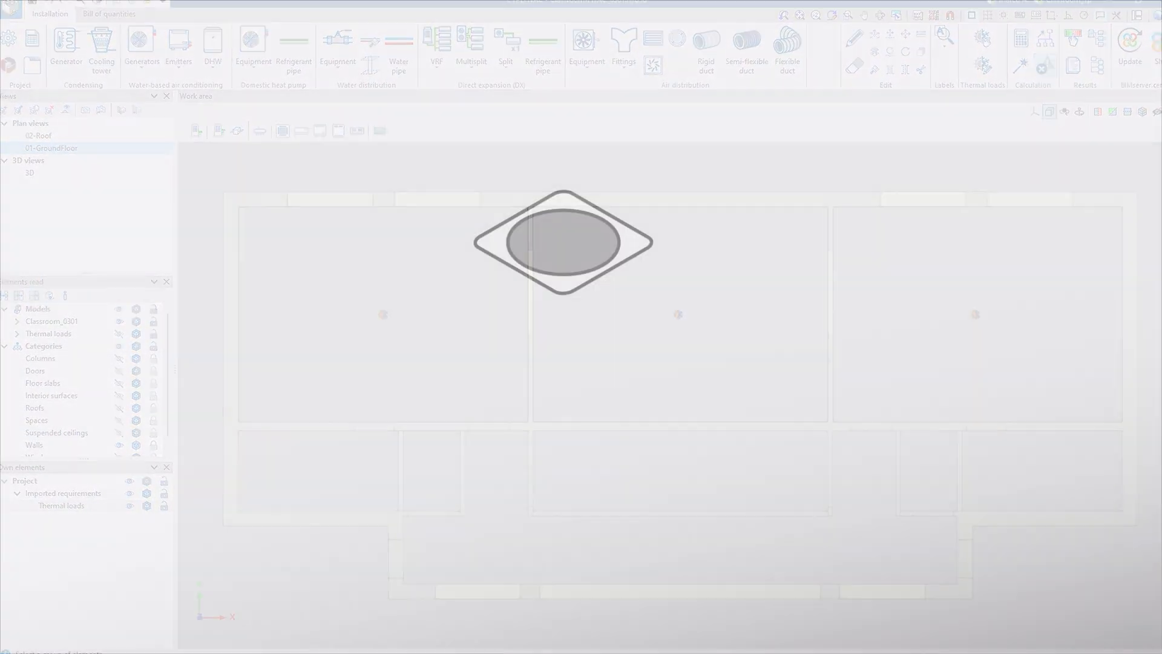